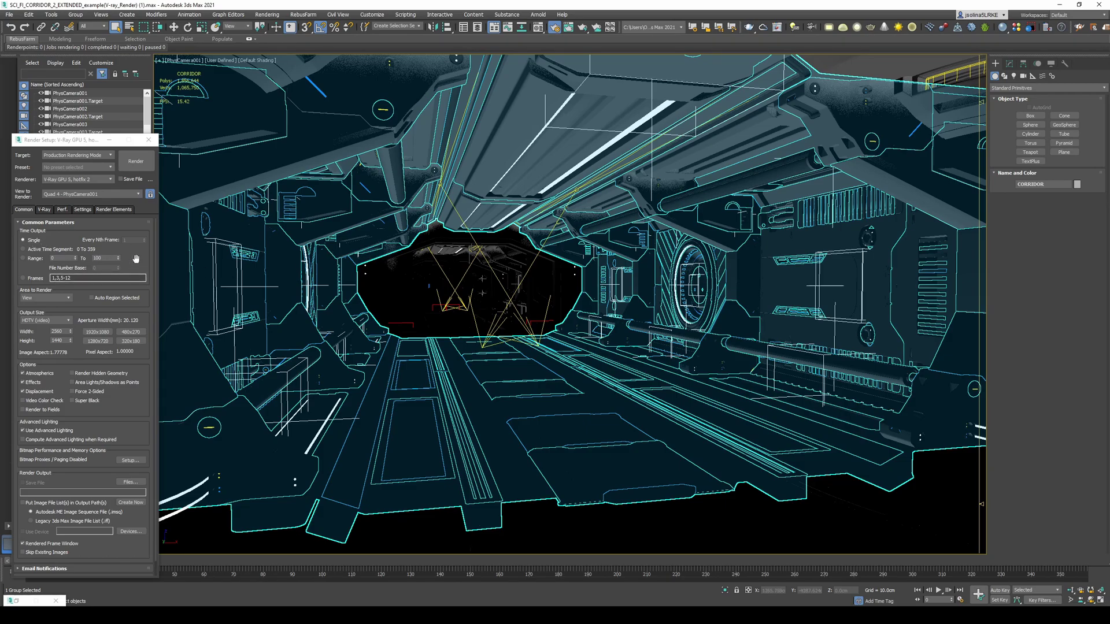
# Set output to 1920×1080 and save renders as combined.exr (OpenEXR) in Desktop\versus.
pyautogui.click(97, 332)
pyautogui.scroll(-1, 122, 410)
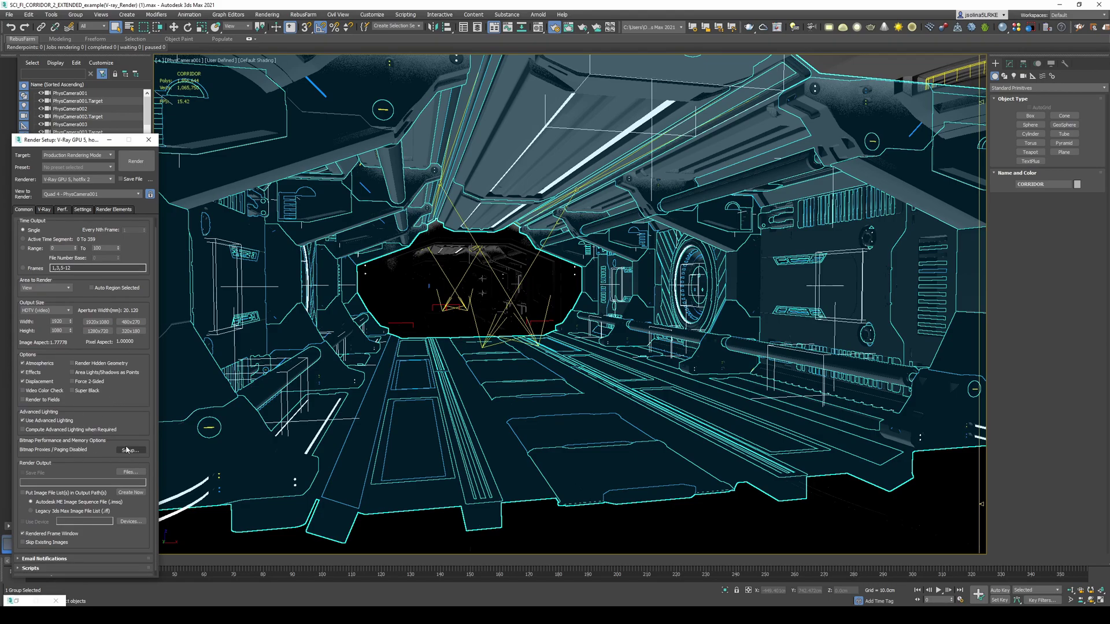
pyautogui.click(130, 472)
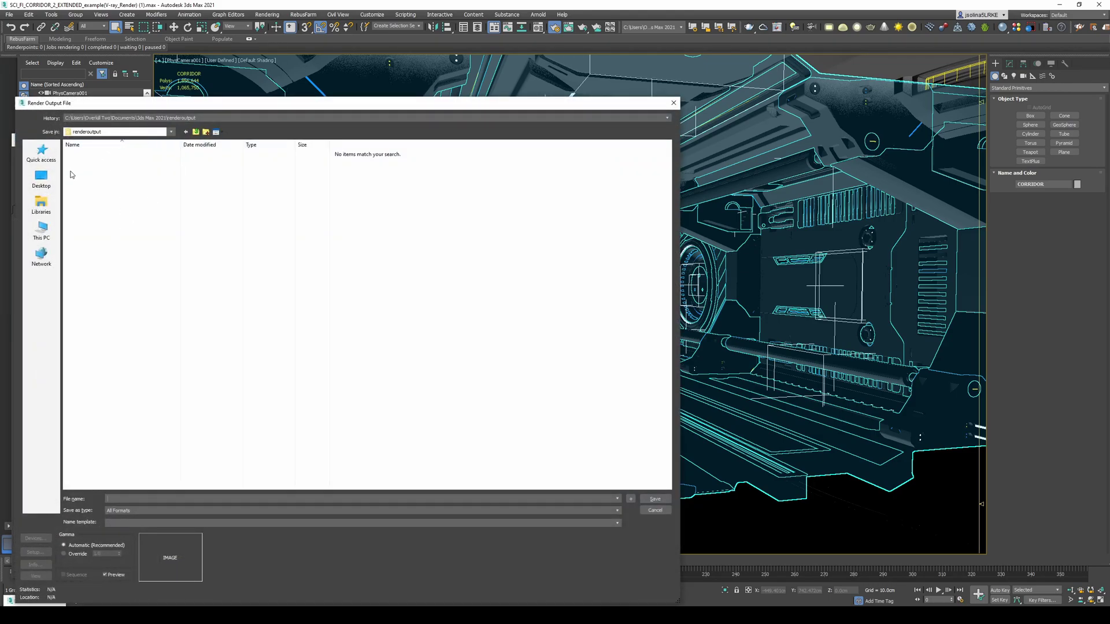
pyautogui.click(41, 180)
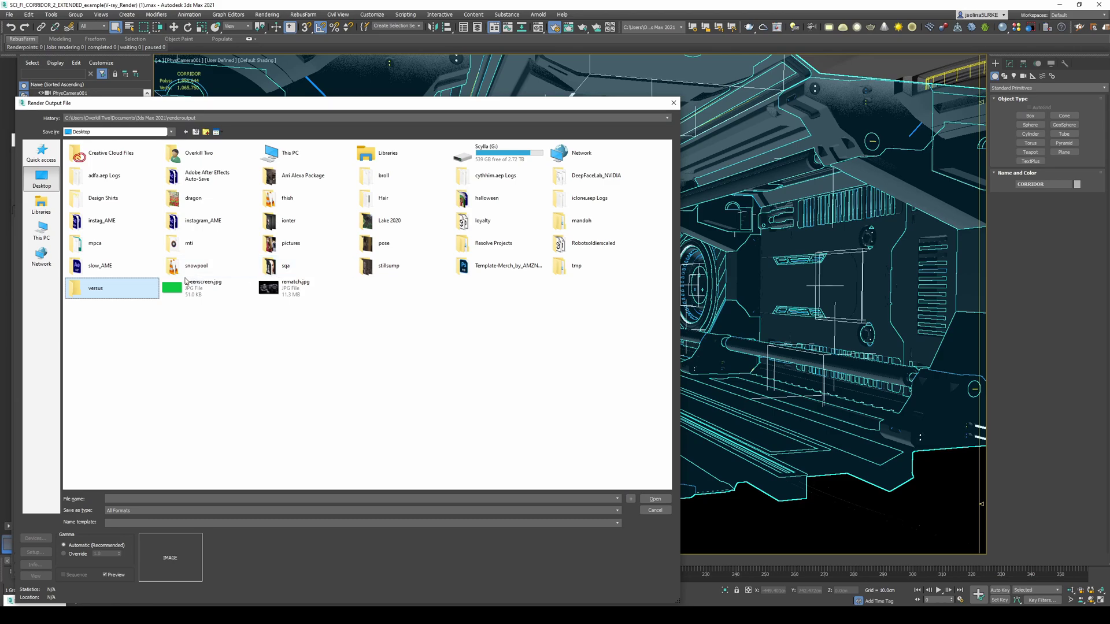
pyautogui.doubleClick(95, 288)
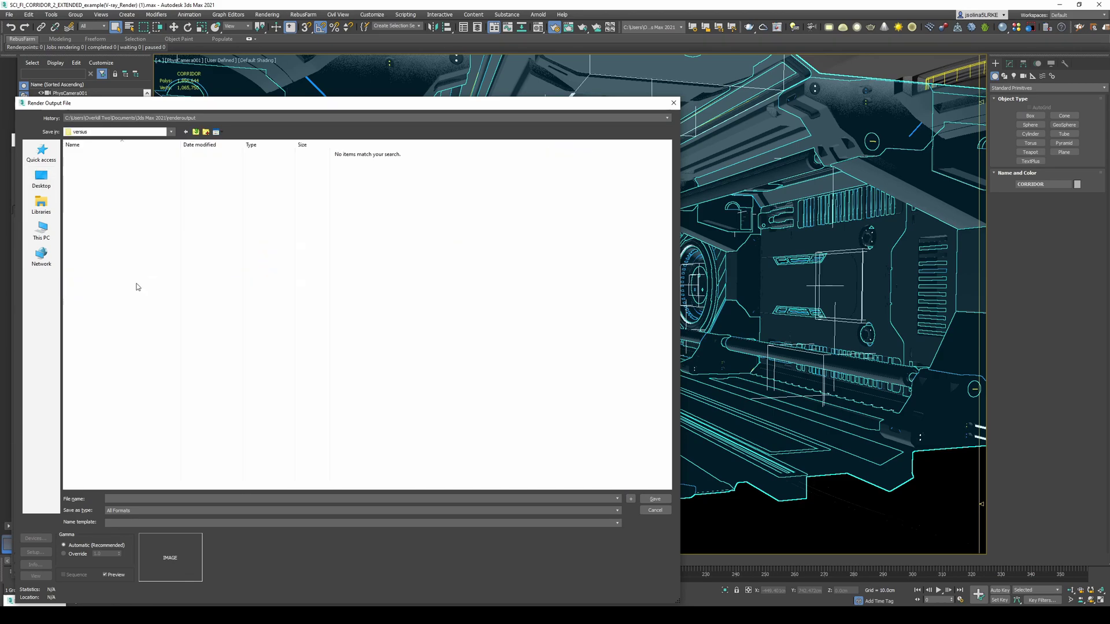
pyautogui.click(138, 497)
pyautogui.write('combined')
pyautogui.click(139, 510)
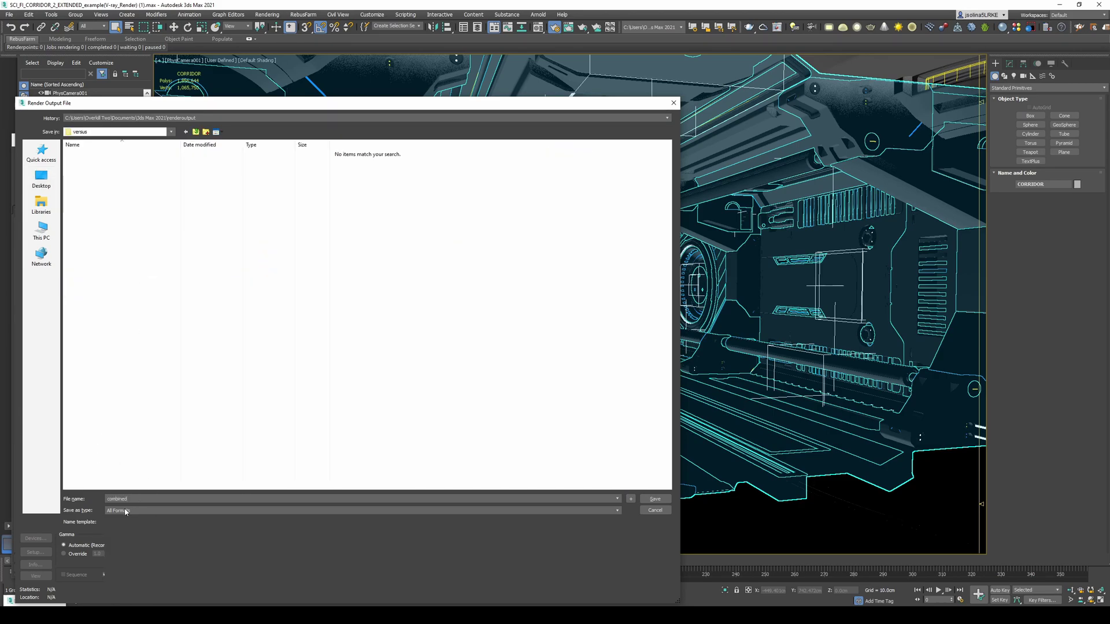
pyautogui.click(197, 554)
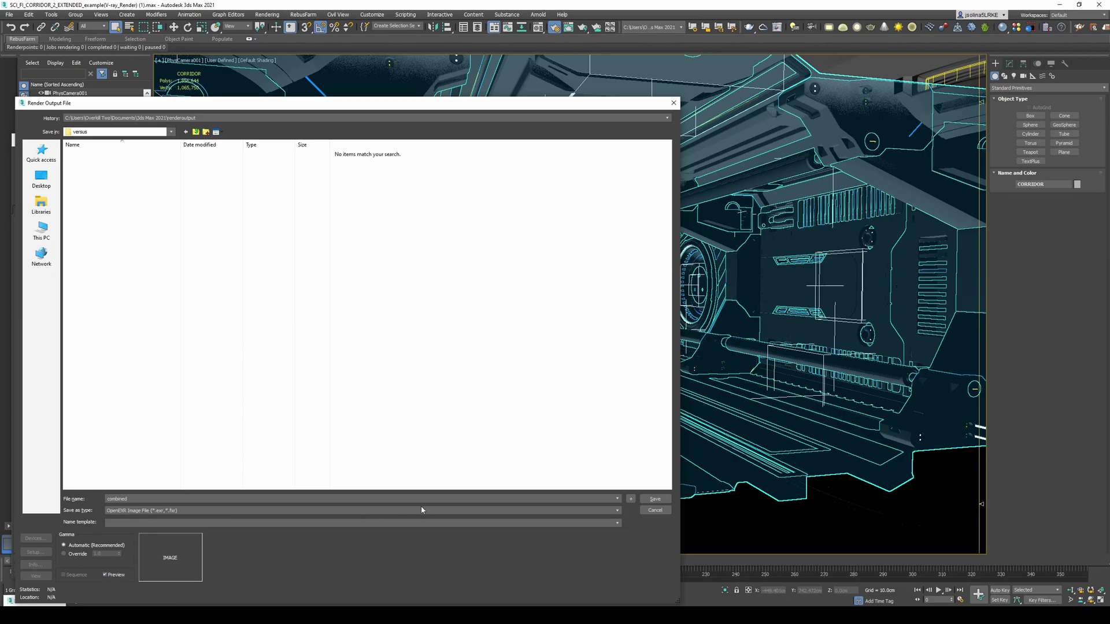
pyautogui.click(654, 499)
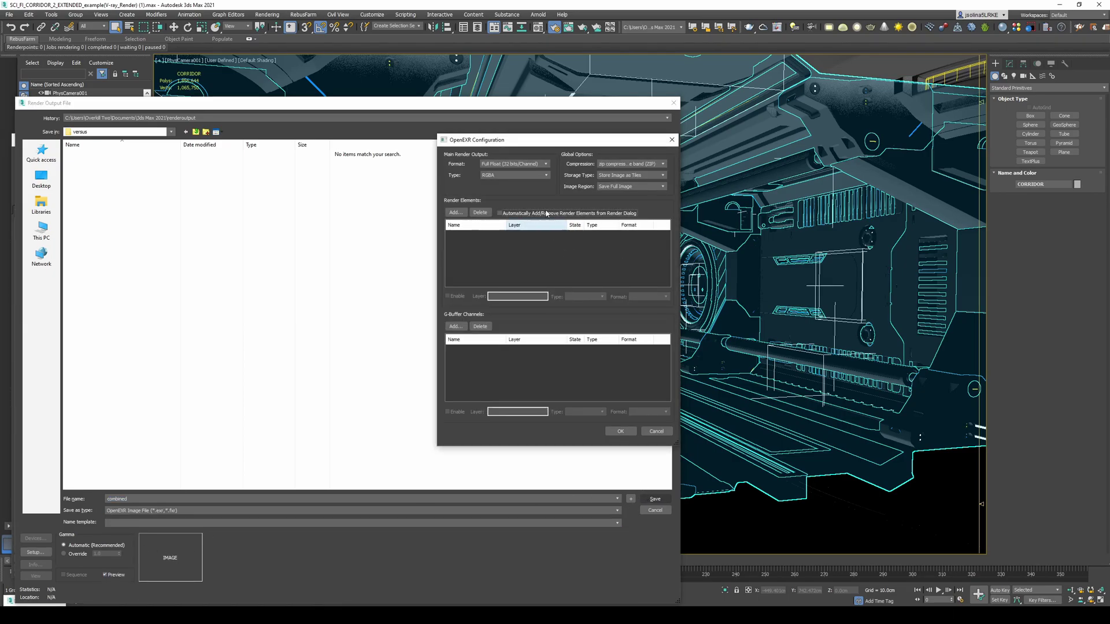
pyautogui.click(620, 431)
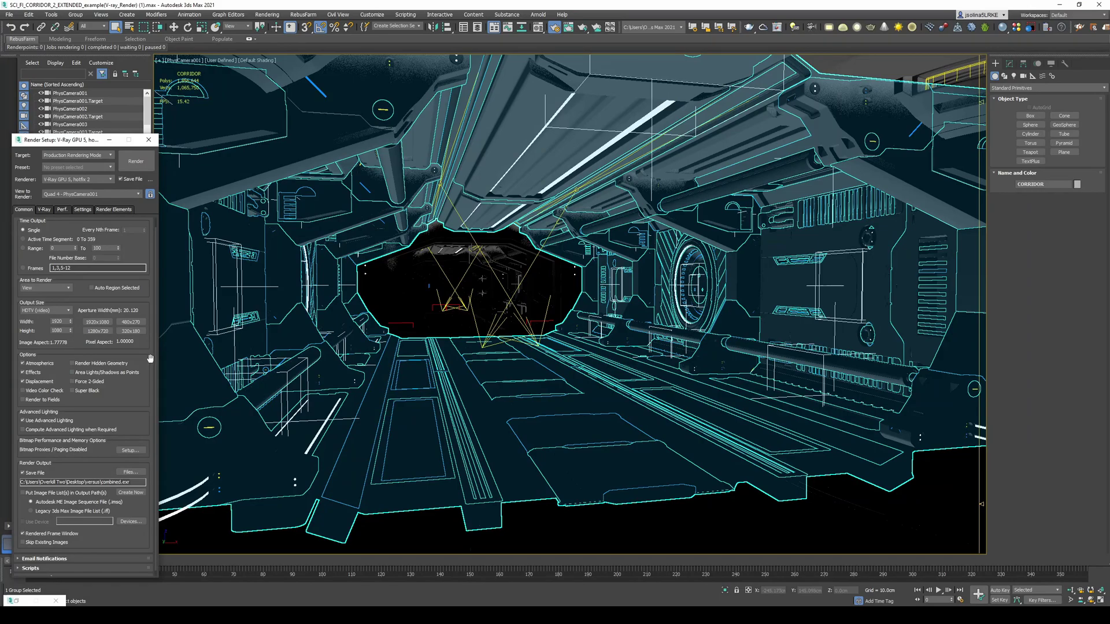
# Set the V-Ray samples limit to 1200 with the Bucket sampler, then bring up performance settings.
pyautogui.scroll(-1, 56, 220)
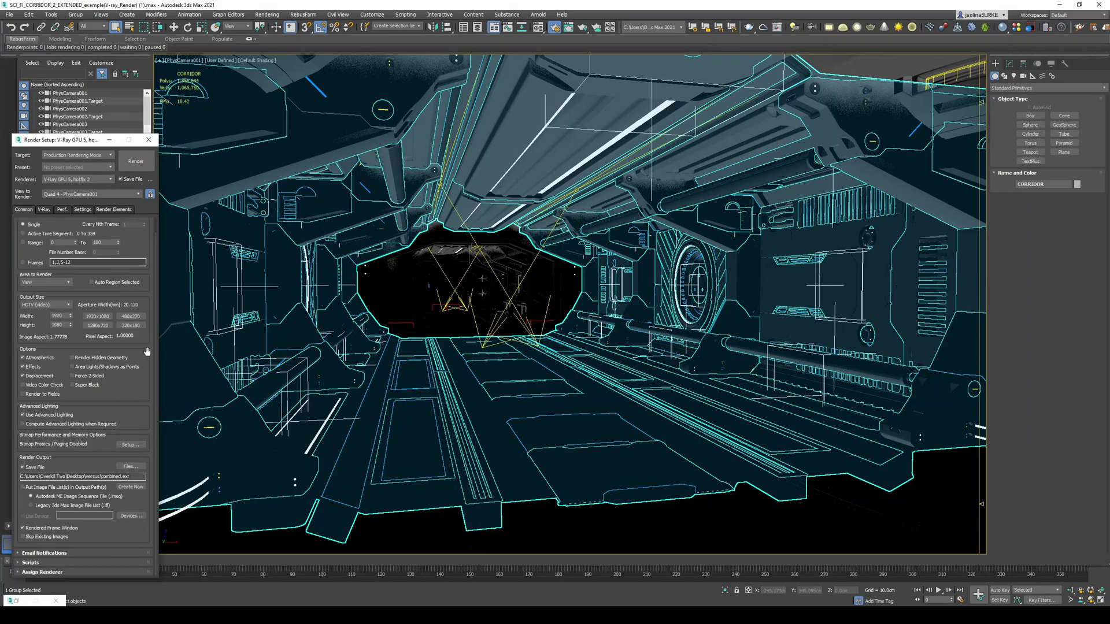
pyautogui.click(41, 211)
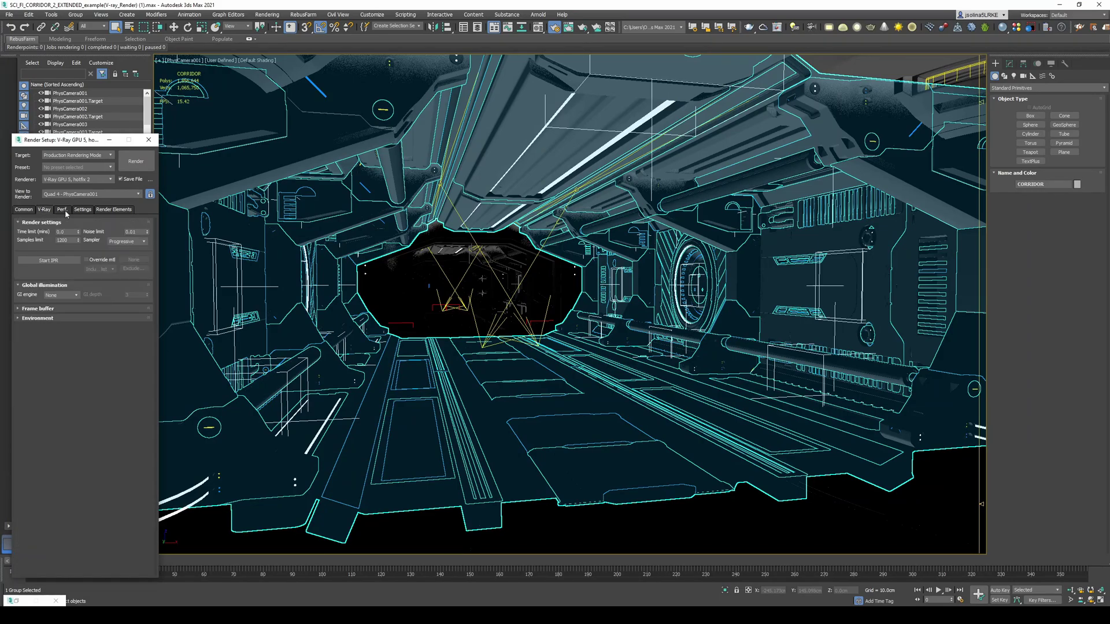
pyautogui.click(66, 241)
pyautogui.write('1200')
pyautogui.click(118, 242)
pyautogui.click(123, 252)
pyautogui.click(38, 308)
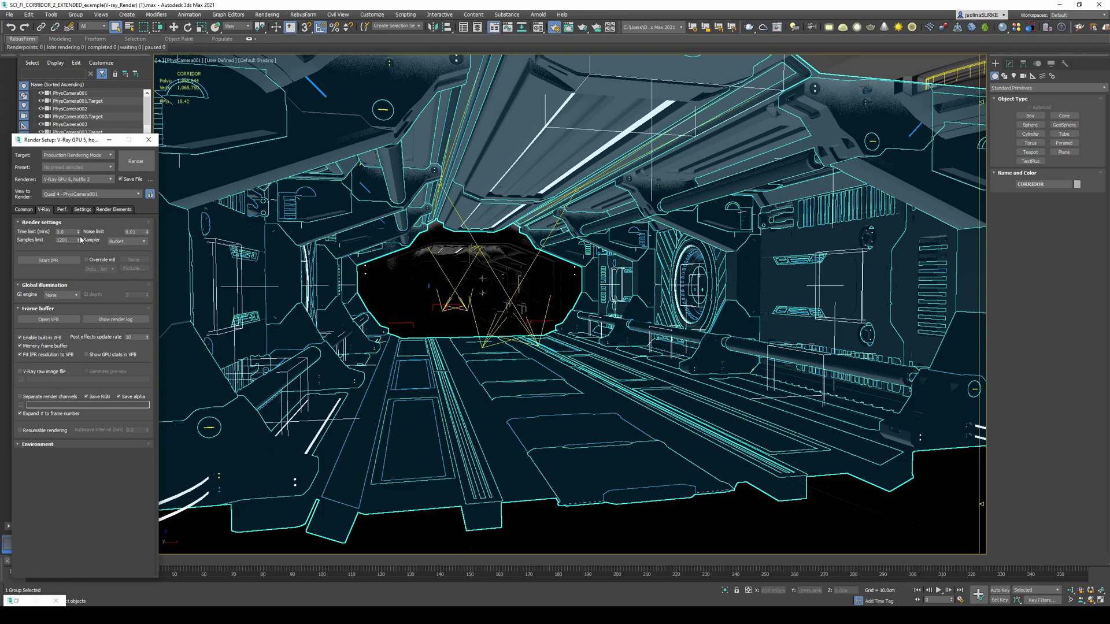
pyautogui.click(62, 210)
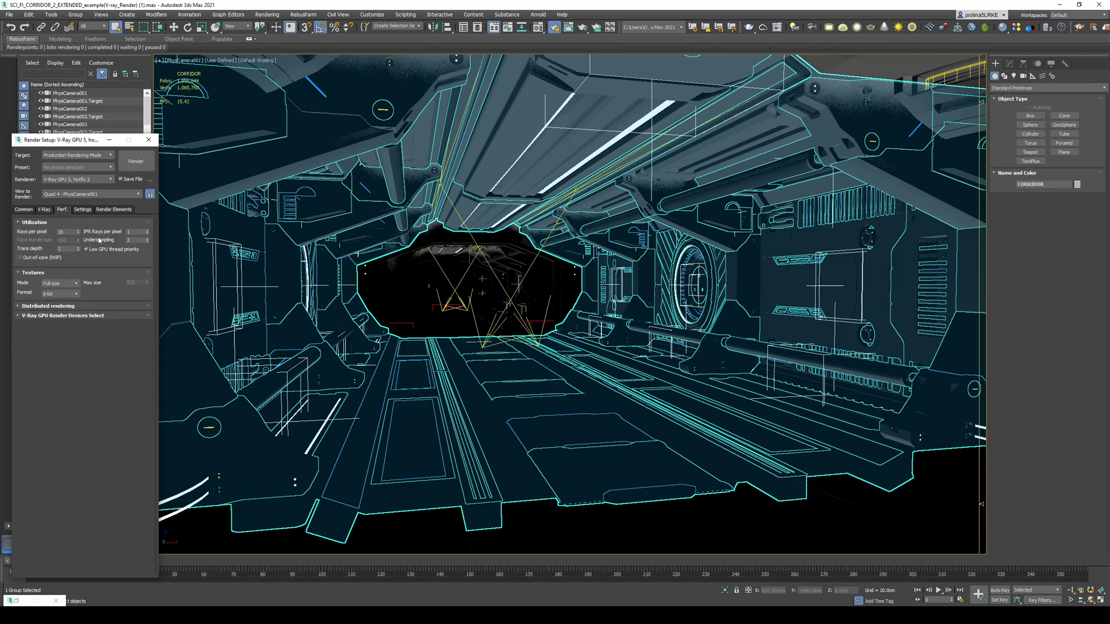
# Switch the GPU engine type to RTX and back to CUDA.
pyautogui.click(22, 316)
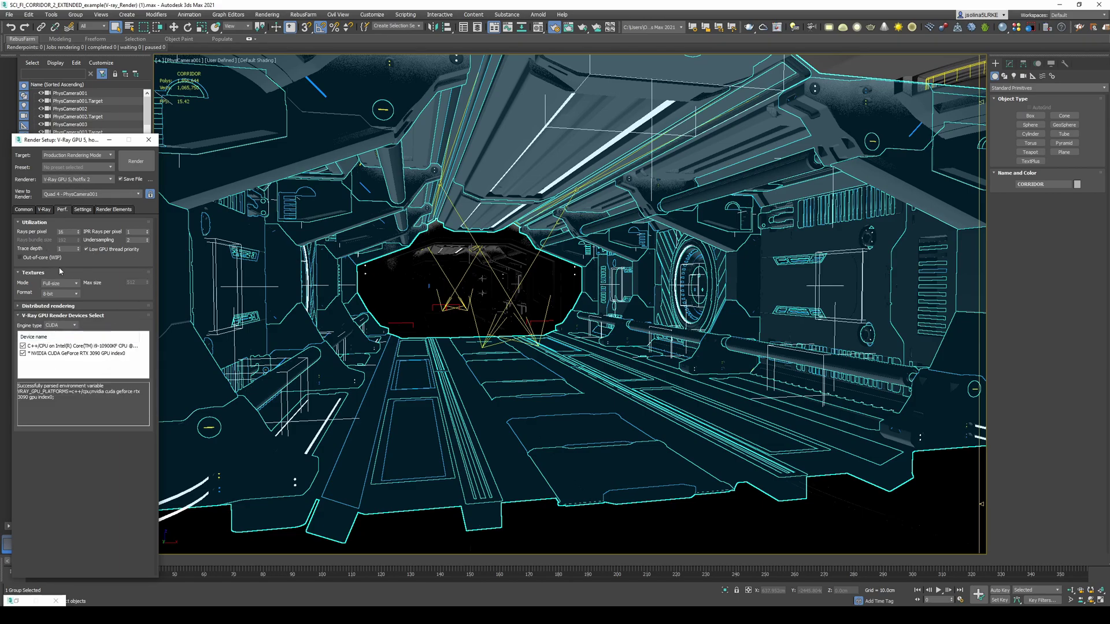
pyautogui.click(57, 325)
pyautogui.click(66, 342)
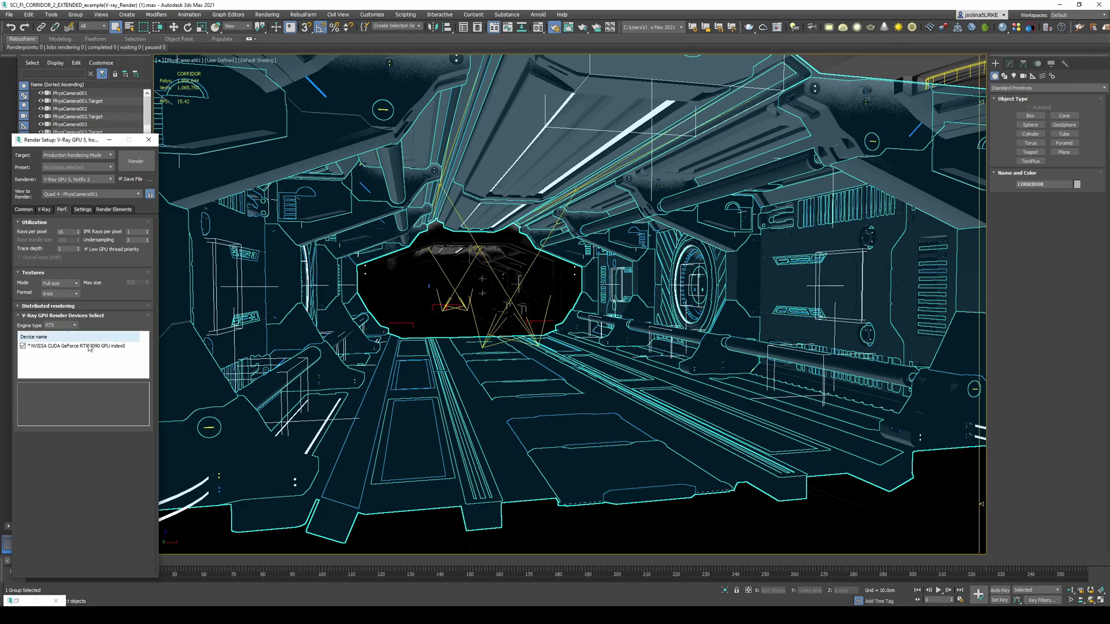
pyautogui.click(58, 326)
pyautogui.click(64, 334)
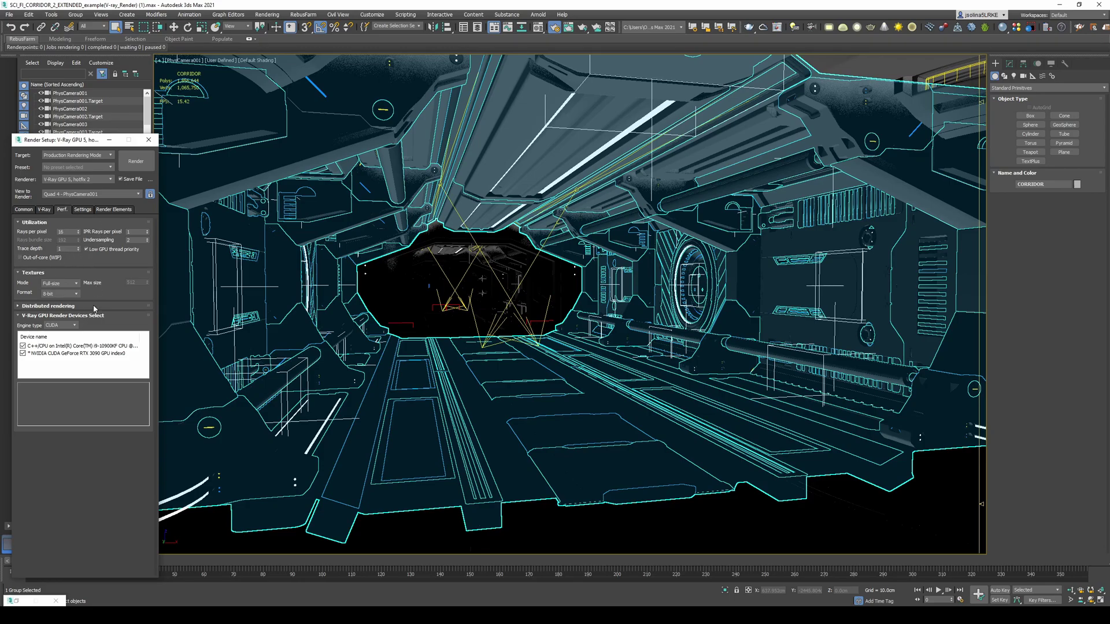
# Browse the distributed rendering, image sampler, color management and color mapping rollouts, ending on the V-Ray tab.
pyautogui.click(23, 307)
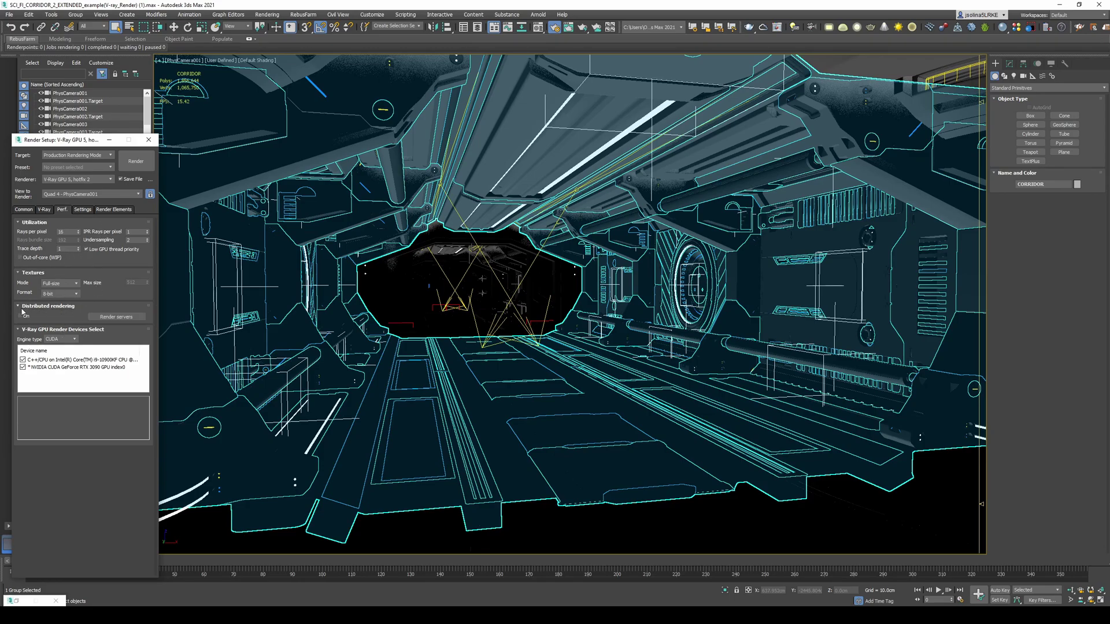
pyautogui.click(20, 307)
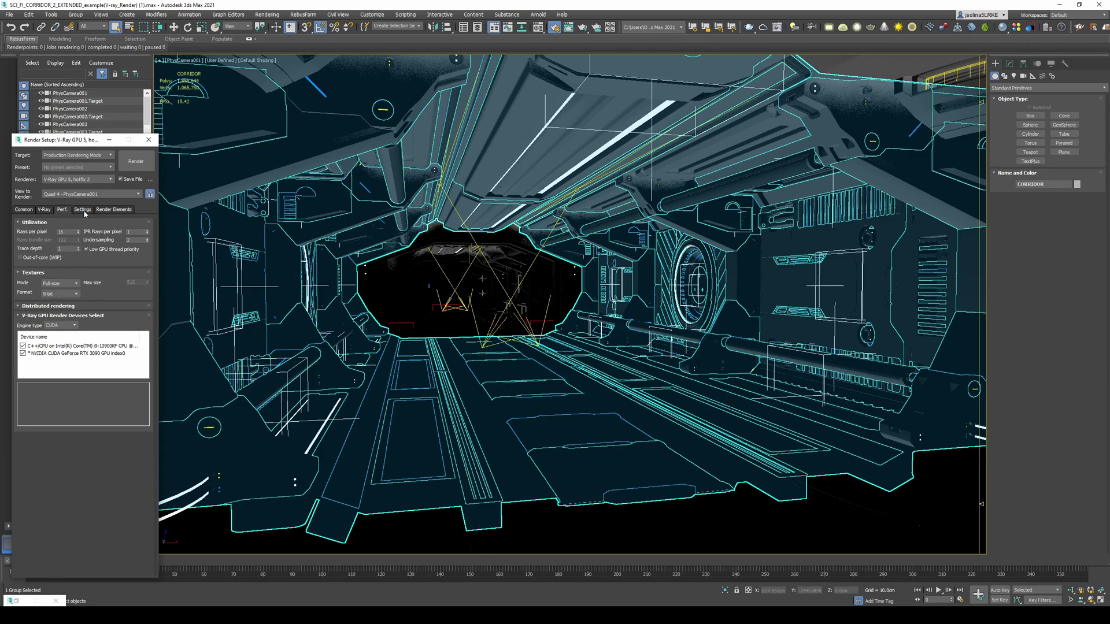
pyautogui.click(84, 210)
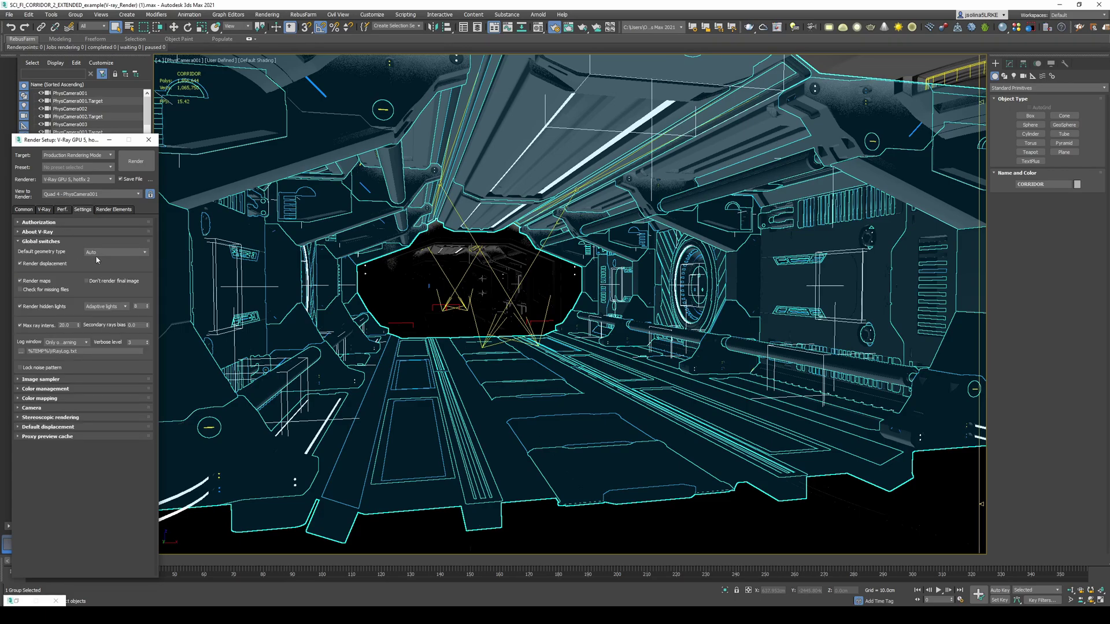
pyautogui.click(18, 380)
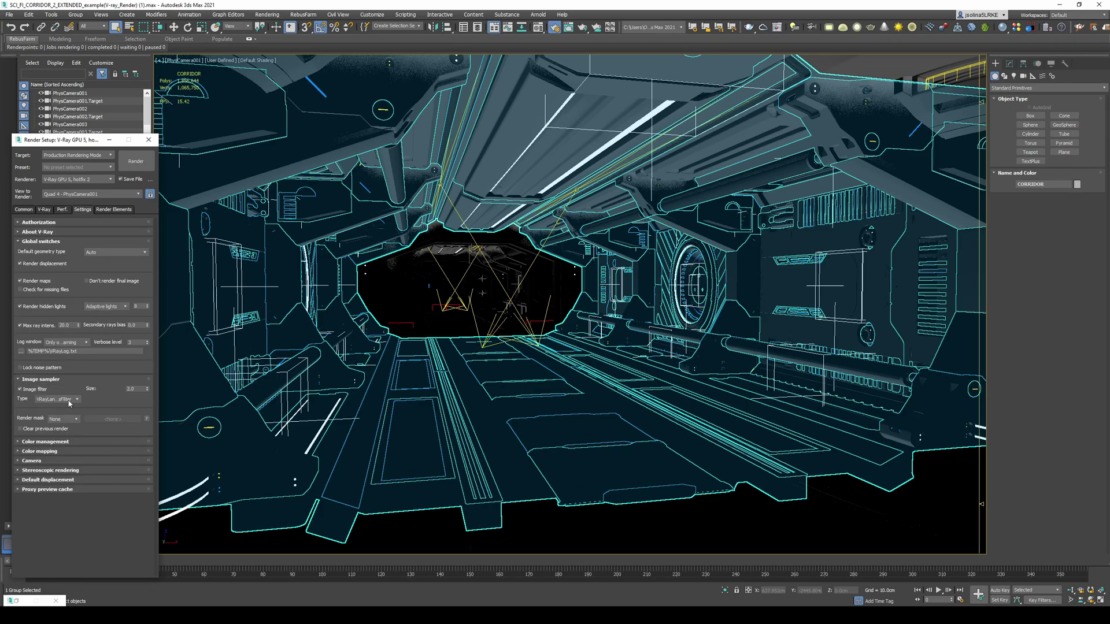
pyautogui.click(29, 442)
pyautogui.click(20, 475)
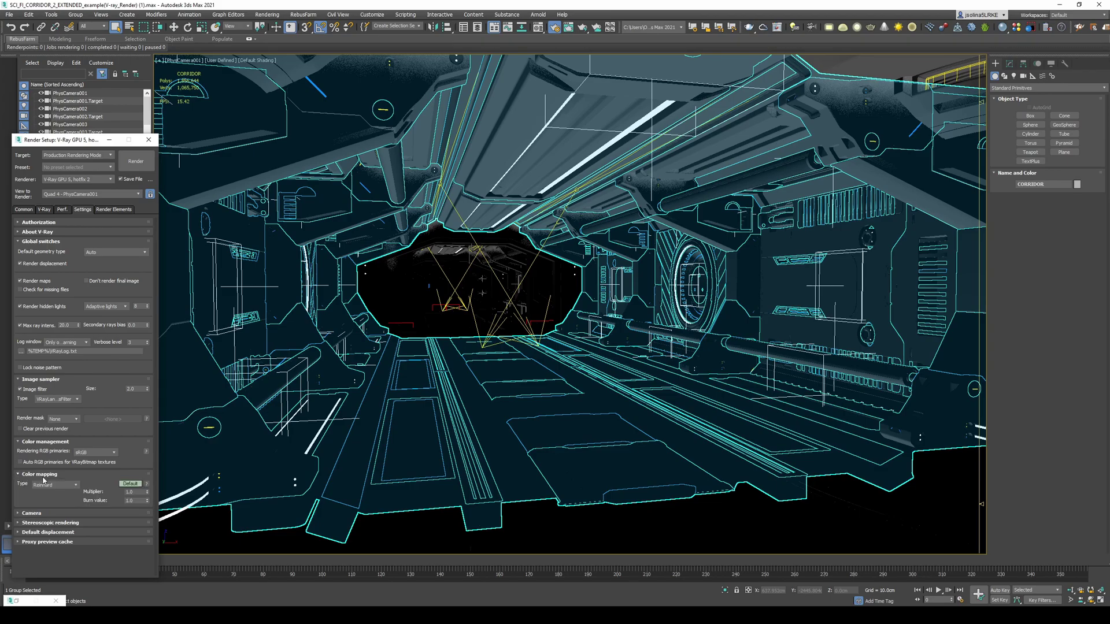
pyautogui.click(62, 209)
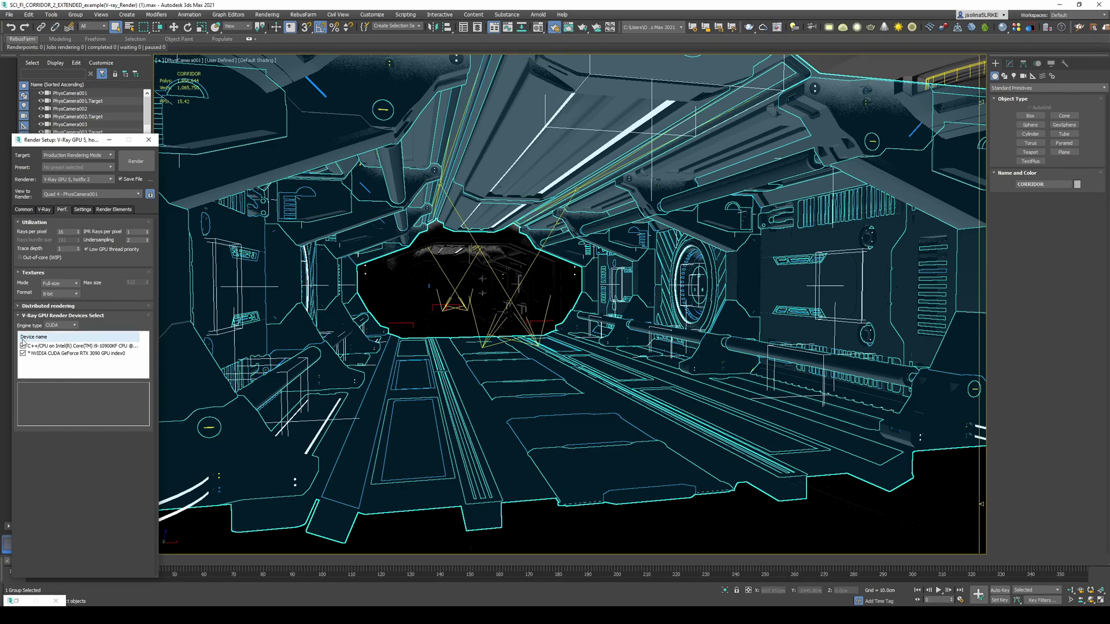
pyautogui.click(44, 209)
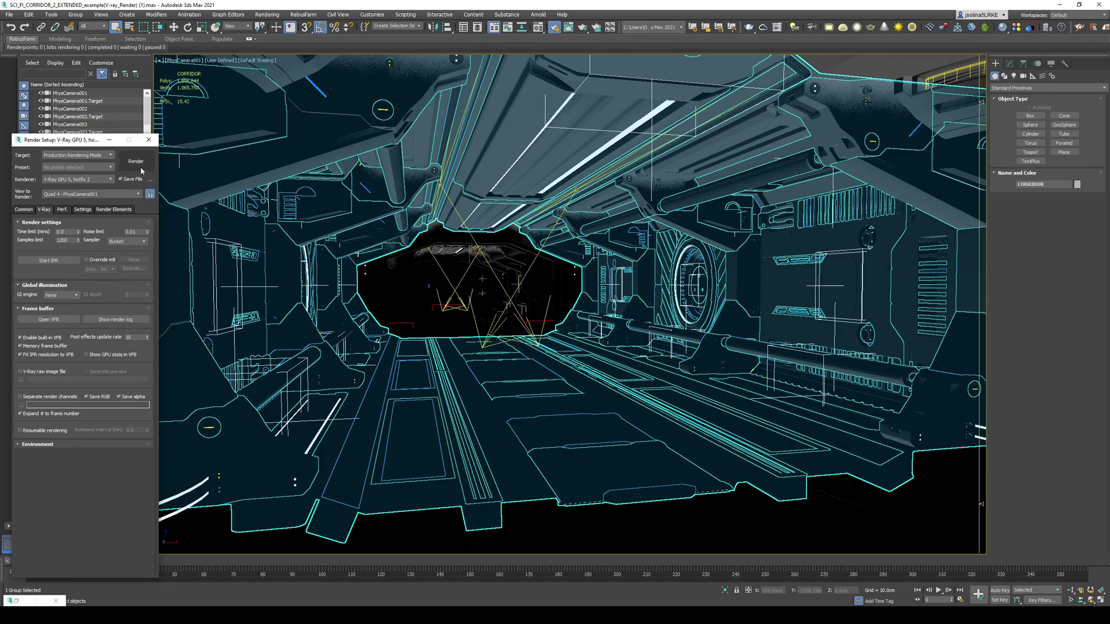
# Save the scene as vers.max, render the corridor, and arrange the frame buffer and progress windows.
pyautogui.click(10, 14)
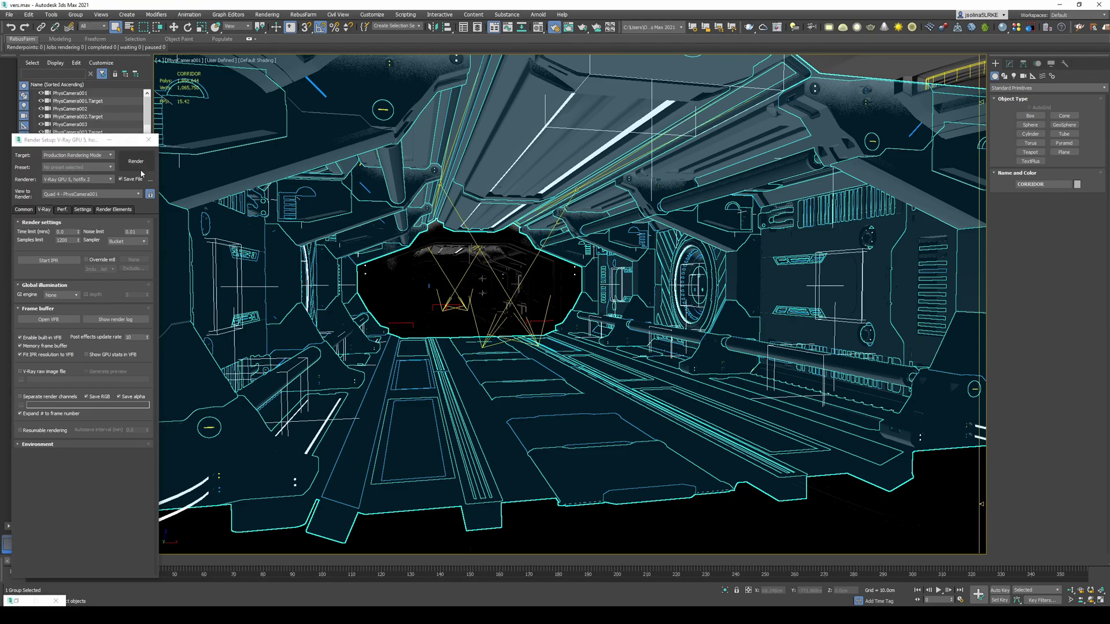
pyautogui.click(136, 161)
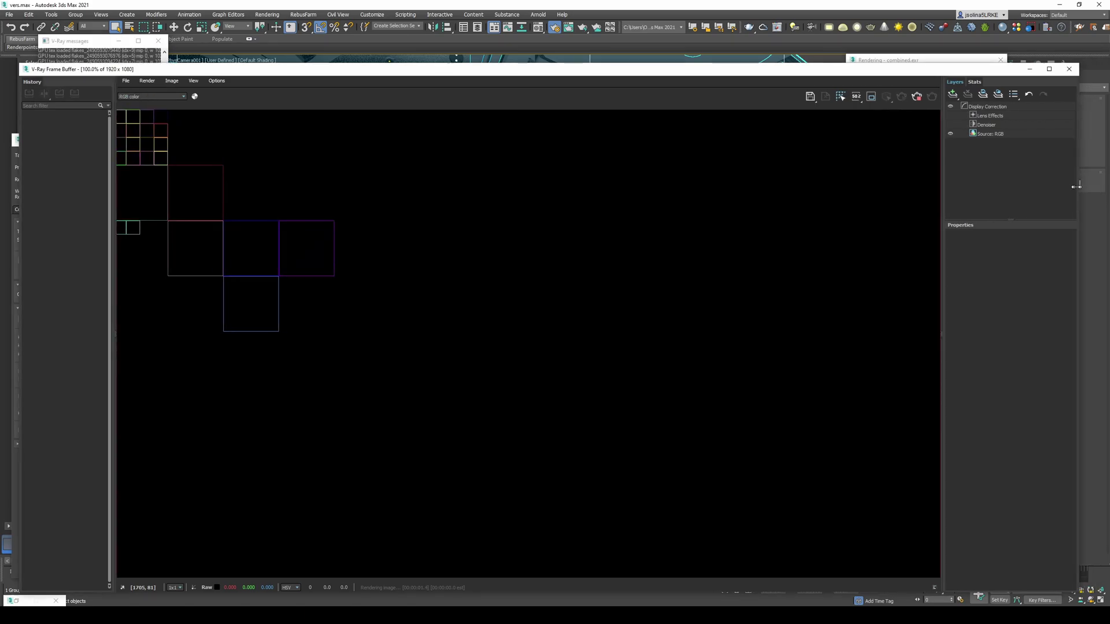
pyautogui.moveTo(1098, 187); pyautogui.dragTo(842, 187)
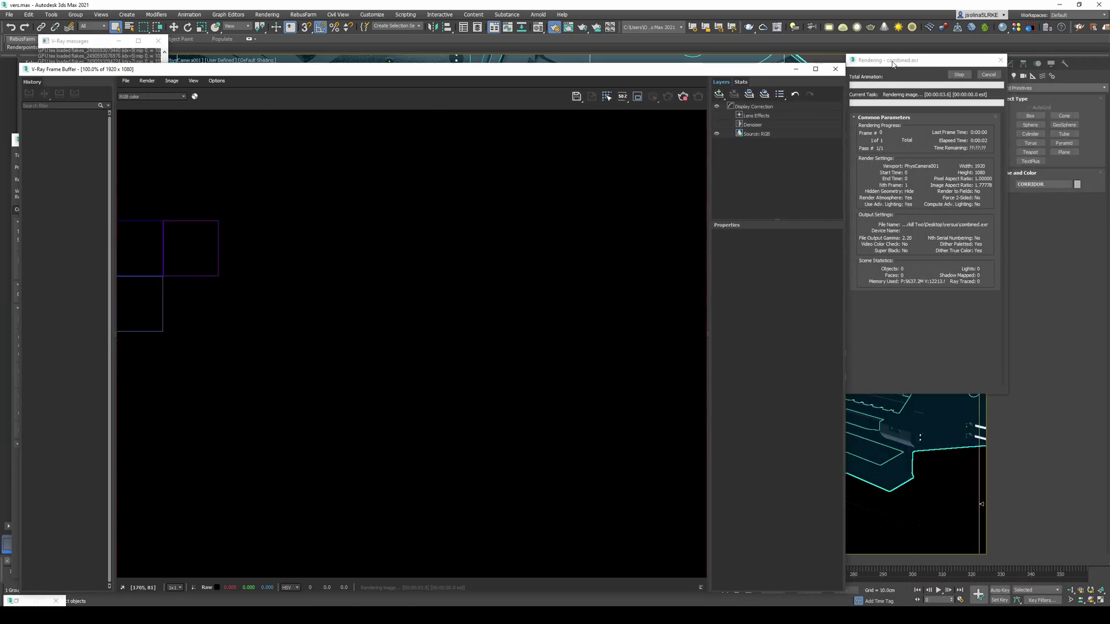
pyautogui.moveTo(893, 62); pyautogui.dragTo(977, 79)
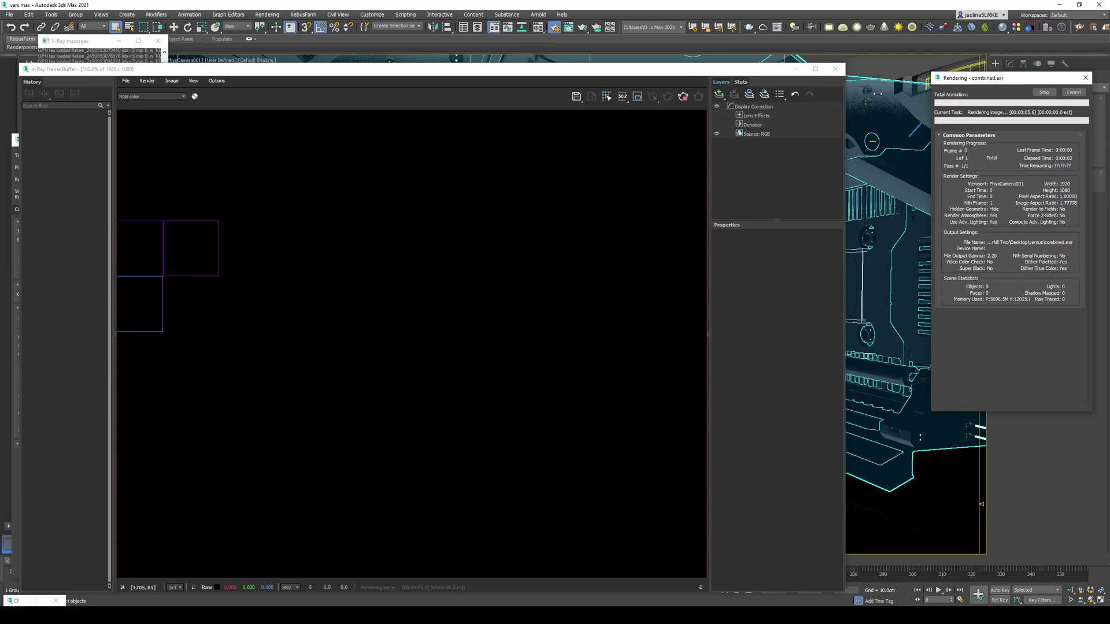
pyautogui.moveTo(682, 70); pyautogui.dragTo(702, 69)
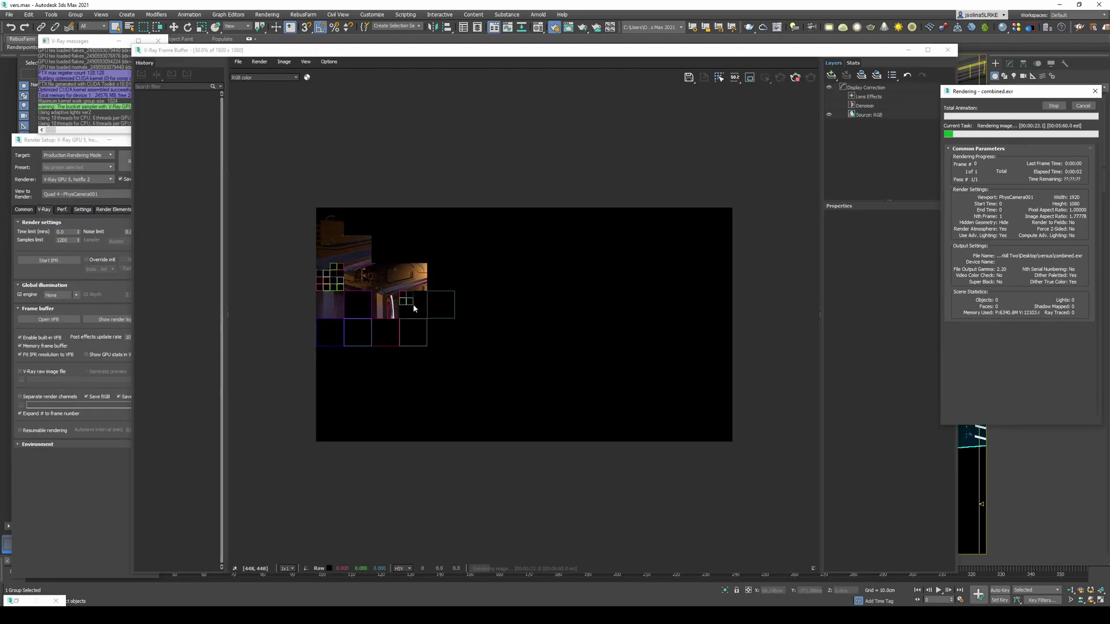
pyautogui.hotkey('ctrl', 'shift', 'Escape')
# Resize and move Task Manager aside, showing GPU 0 with its first graph tracking Cuda.
pyautogui.click(60, 307)
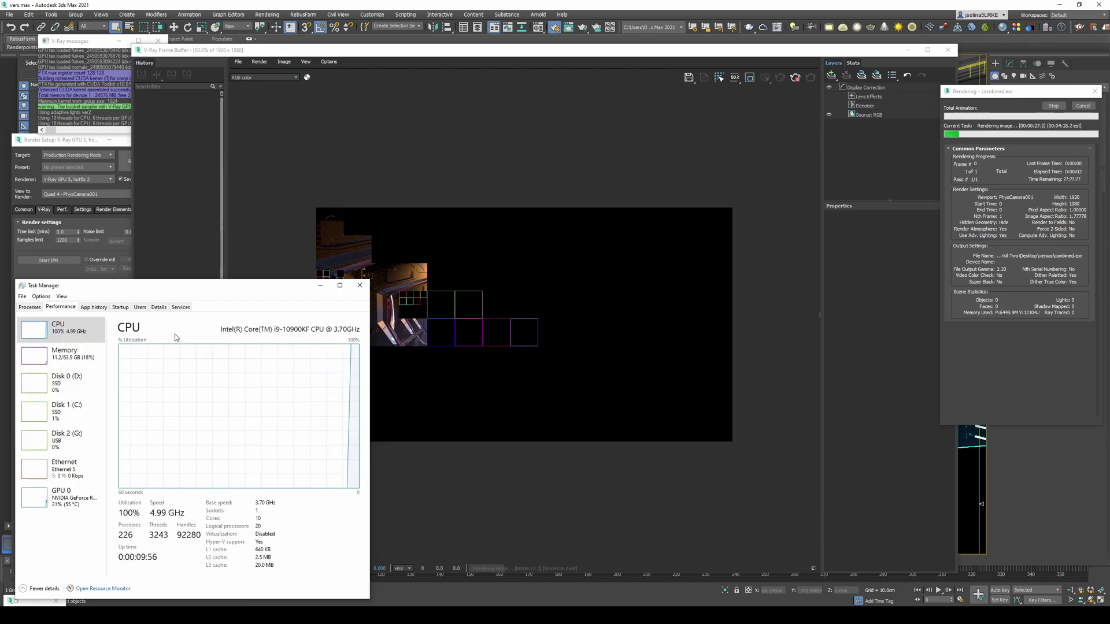
pyautogui.moveTo(371, 370); pyautogui.dragTo(240, 365)
pyautogui.moveTo(143, 296); pyautogui.dragTo(986, 333)
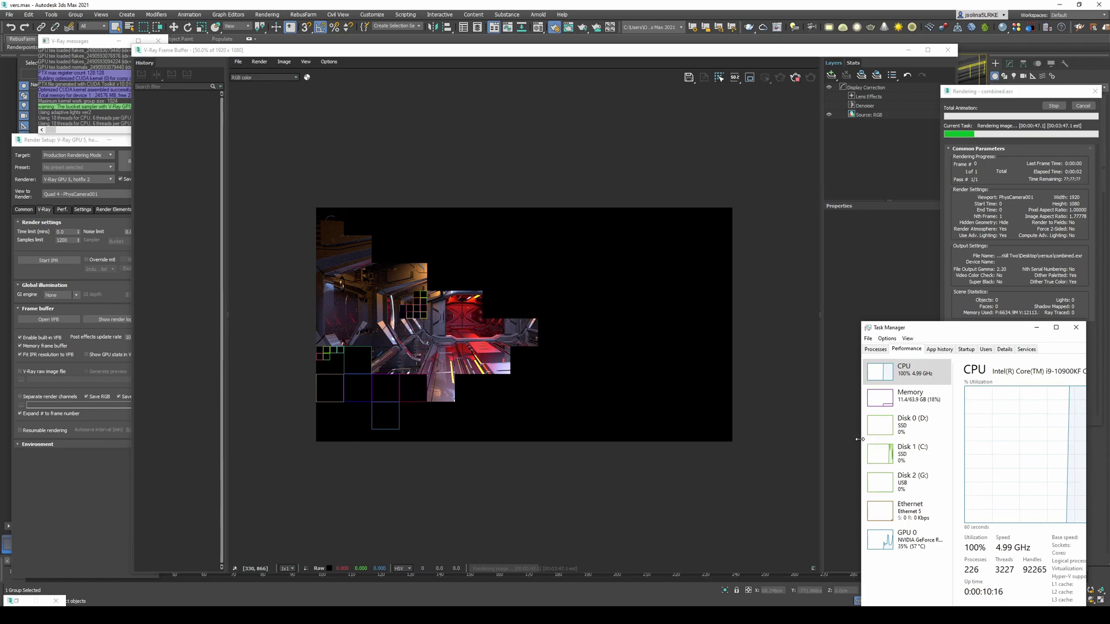
pyautogui.moveTo(861, 440); pyautogui.dragTo(816, 439)
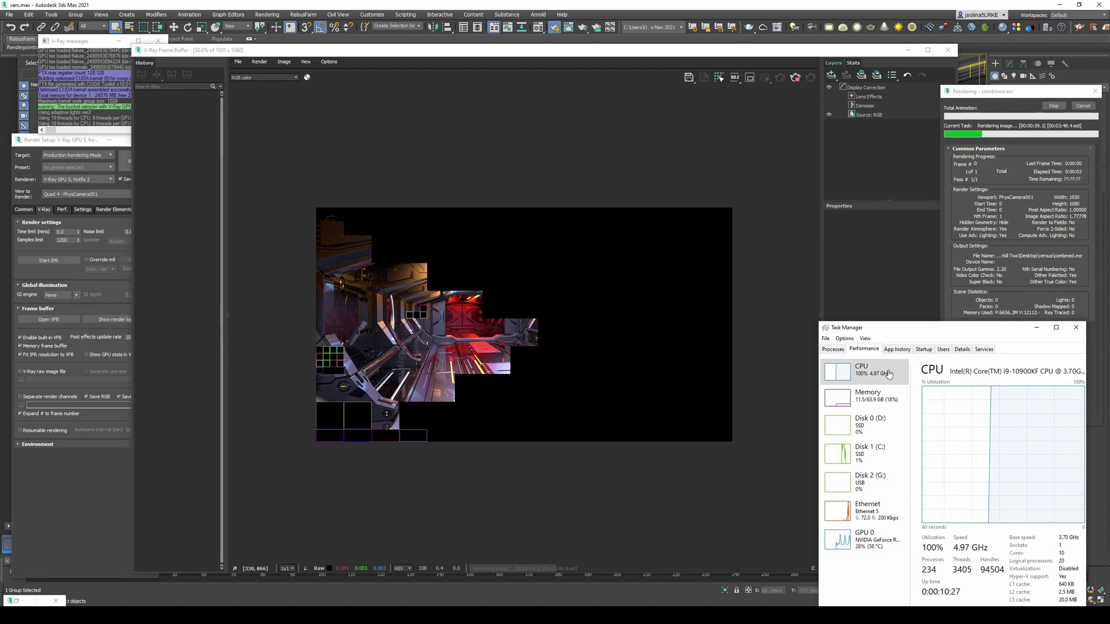
pyautogui.click(878, 534)
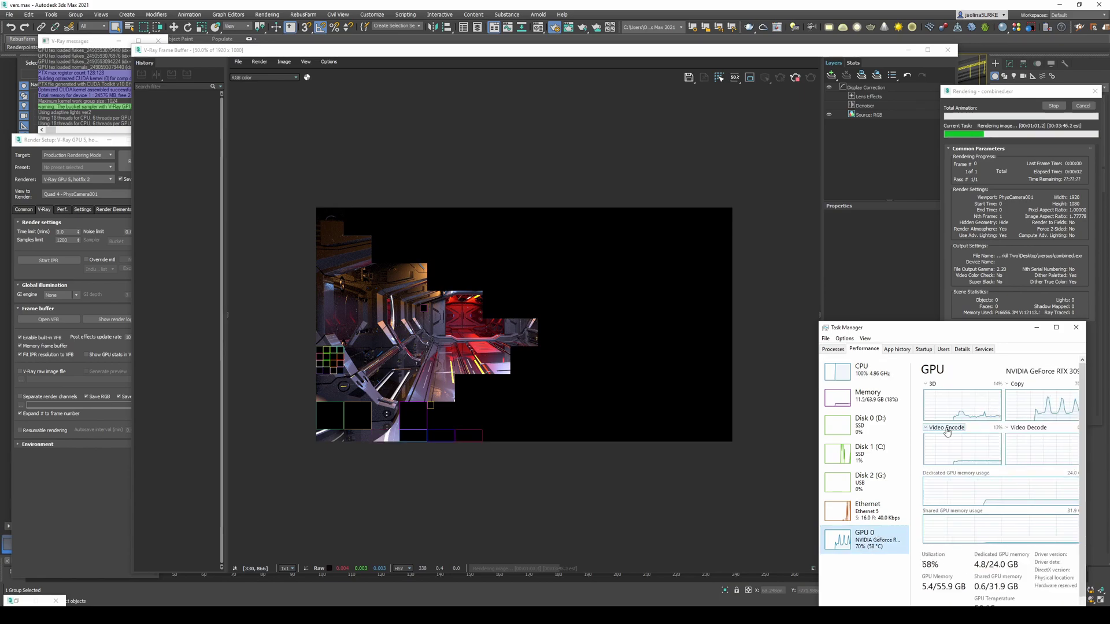
pyautogui.click(928, 384)
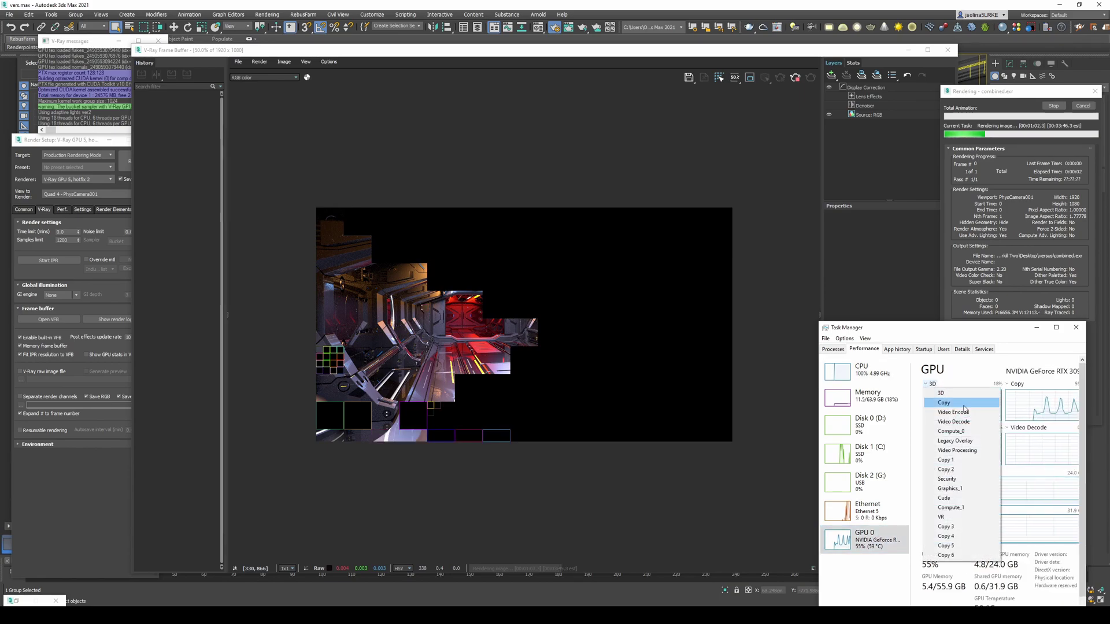
pyautogui.click(943, 498)
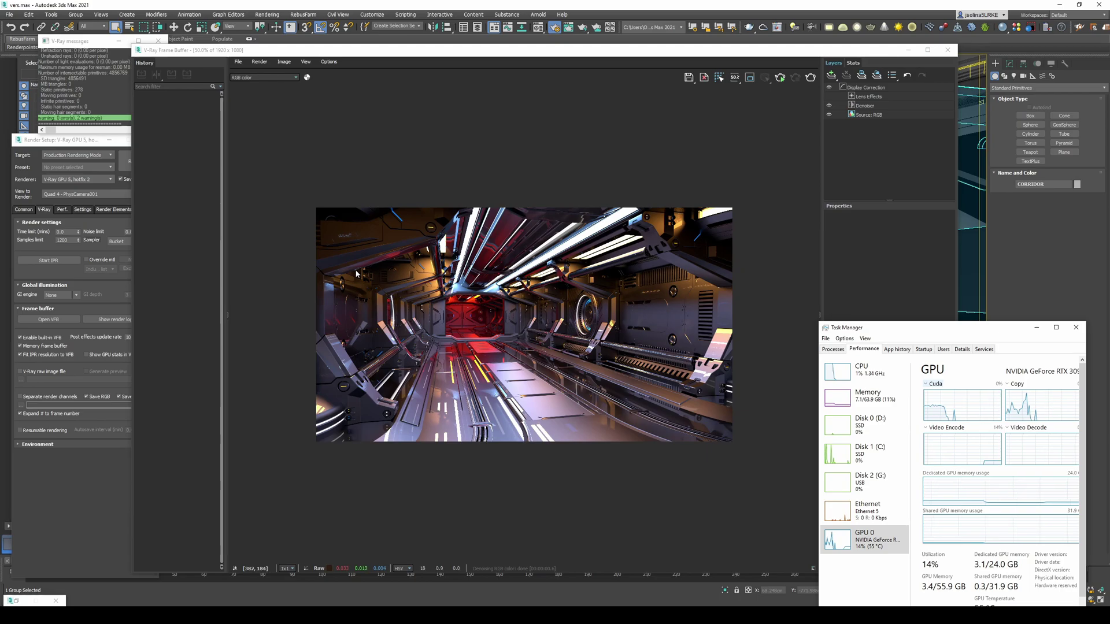
# Clear the V-Ray frame buffer image to black.
pyautogui.click(292, 63)
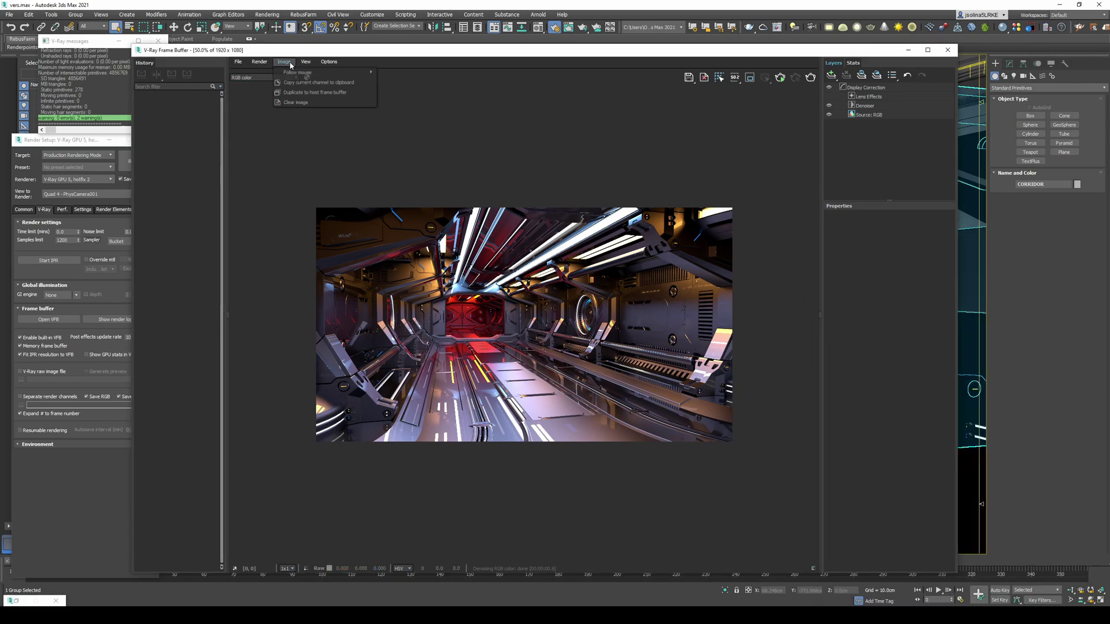
pyautogui.click(302, 107)
pyautogui.click(562, 335)
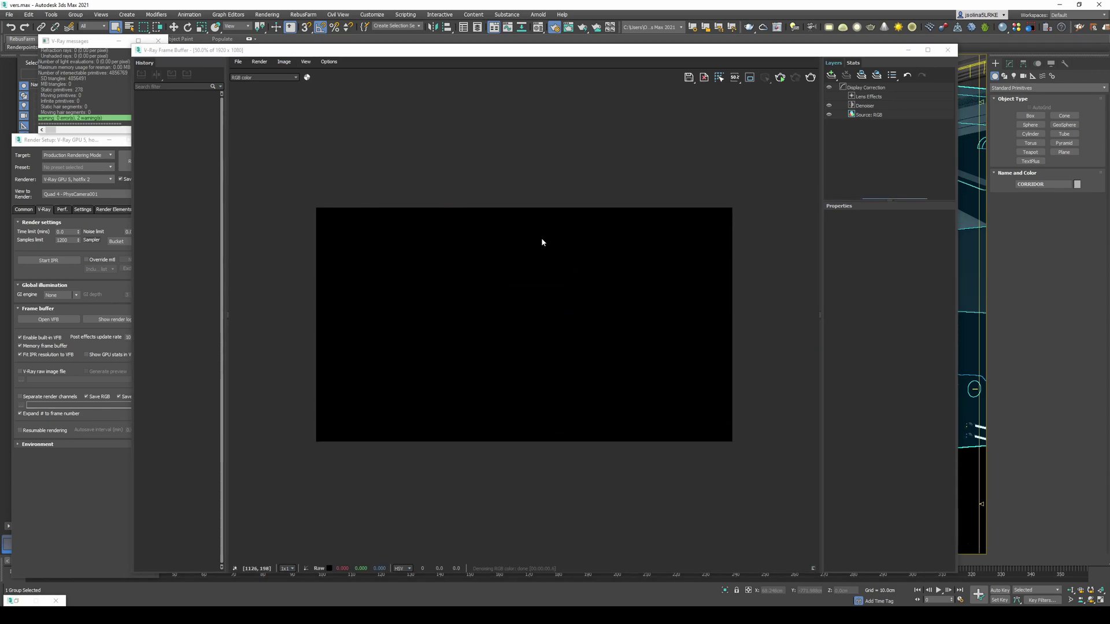
# Switch the V-Ray GPU engine type from CUDA to RTX.
pyautogui.click(85, 143)
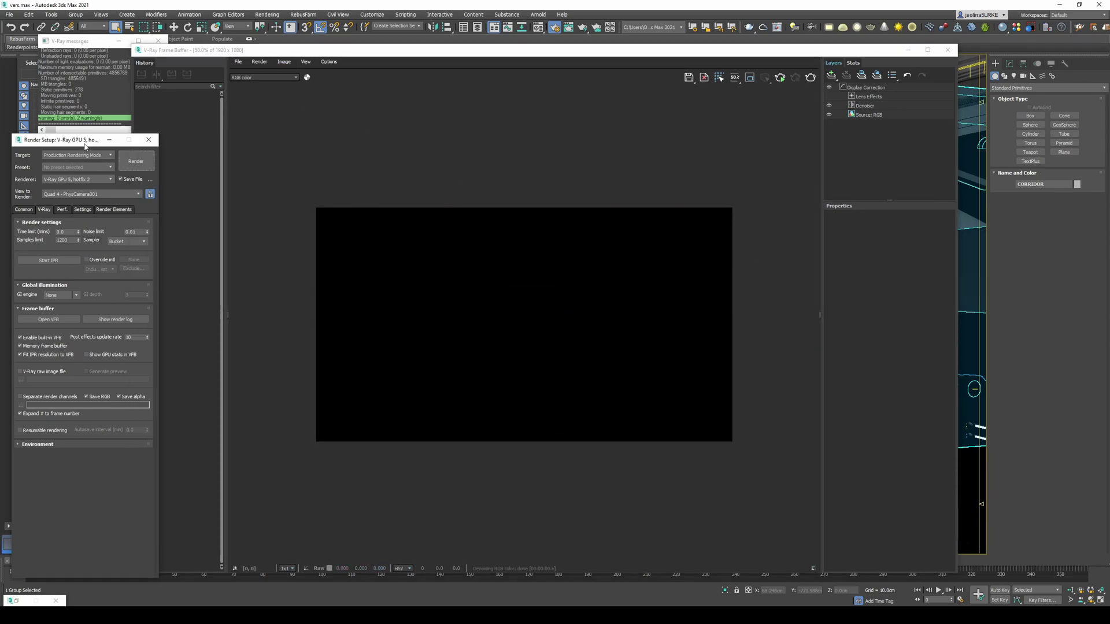
pyautogui.click(62, 212)
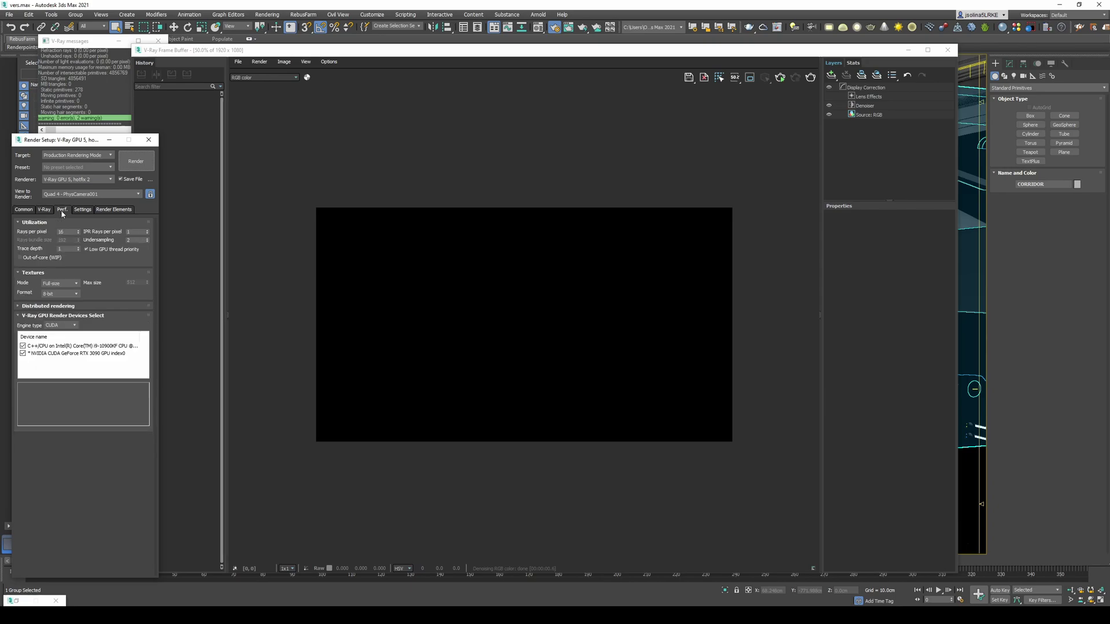
pyautogui.click(60, 326)
pyautogui.click(57, 341)
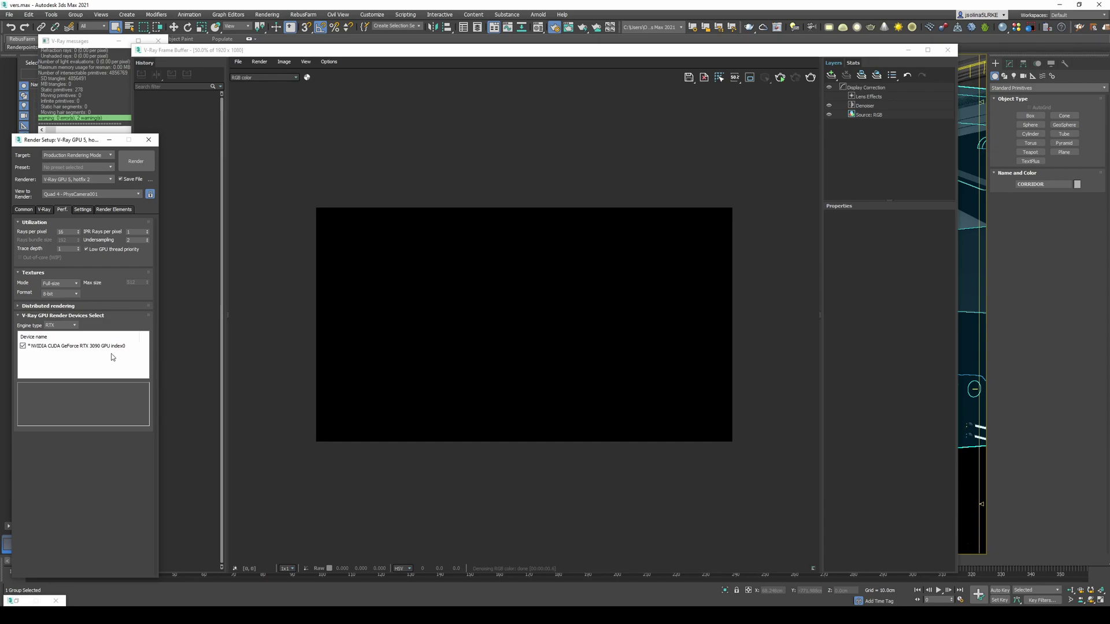
pyautogui.click(42, 210)
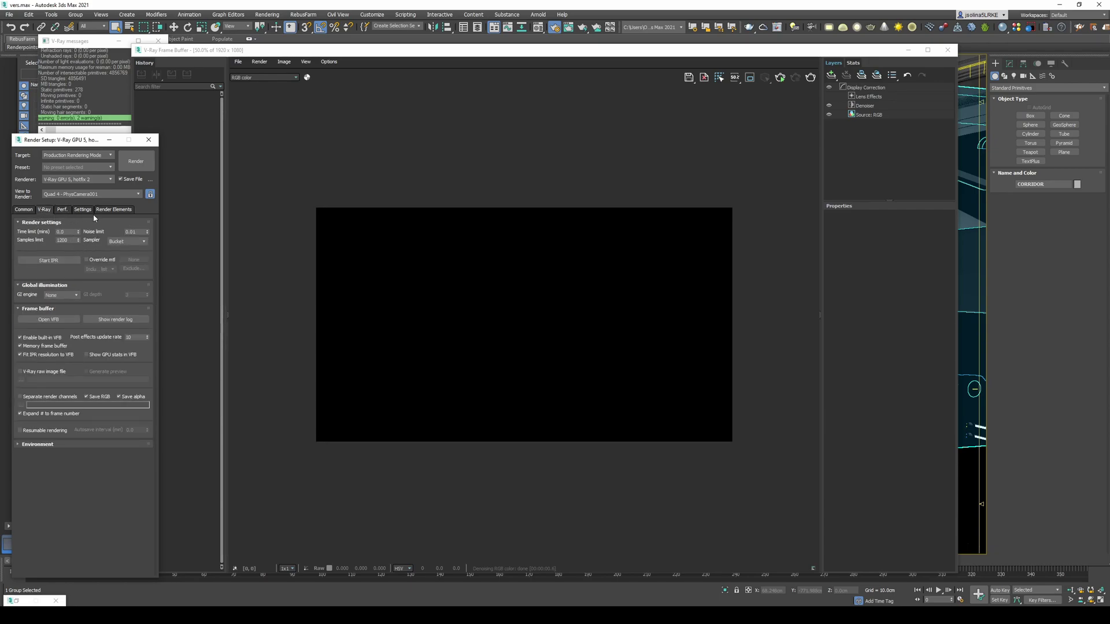
# Change the render output file to rtx.exr.
pyautogui.click(24, 209)
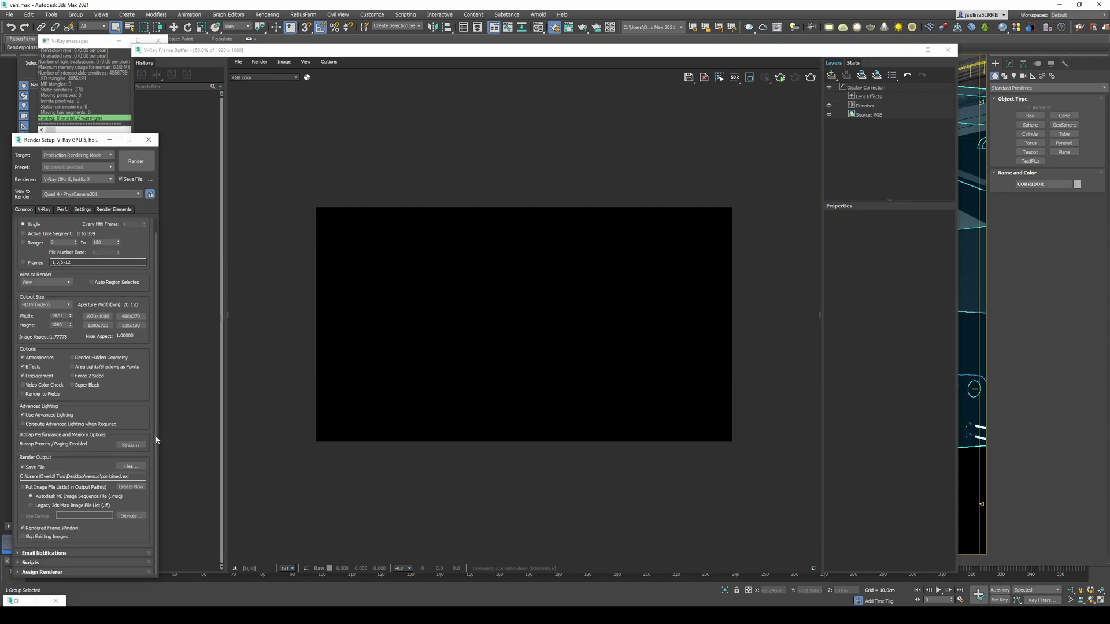
pyautogui.click(130, 467)
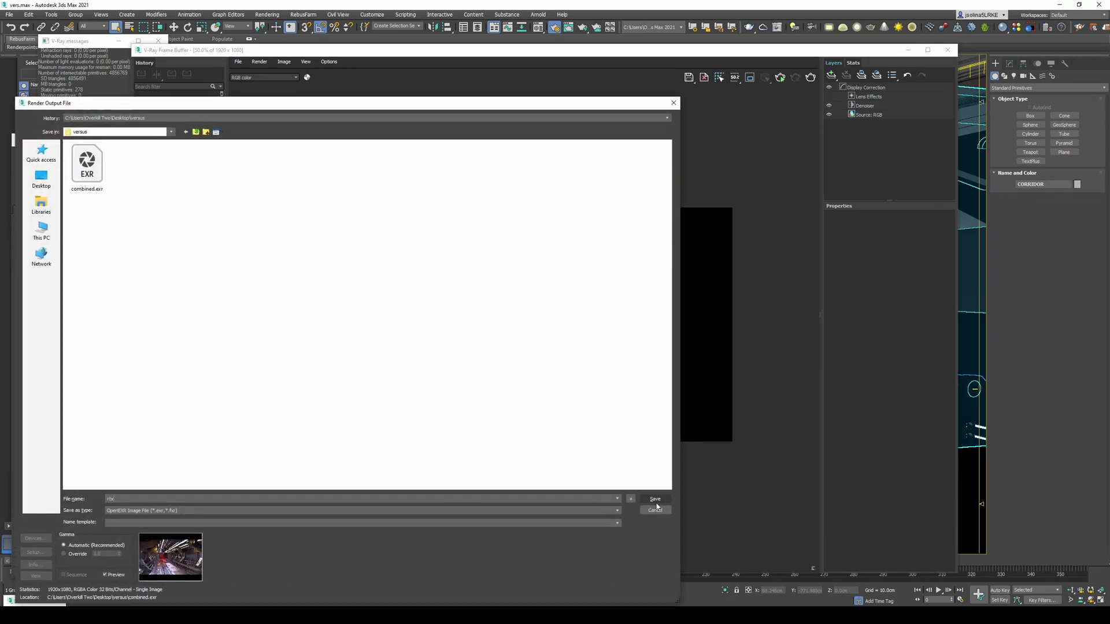
pyautogui.click(656, 500)
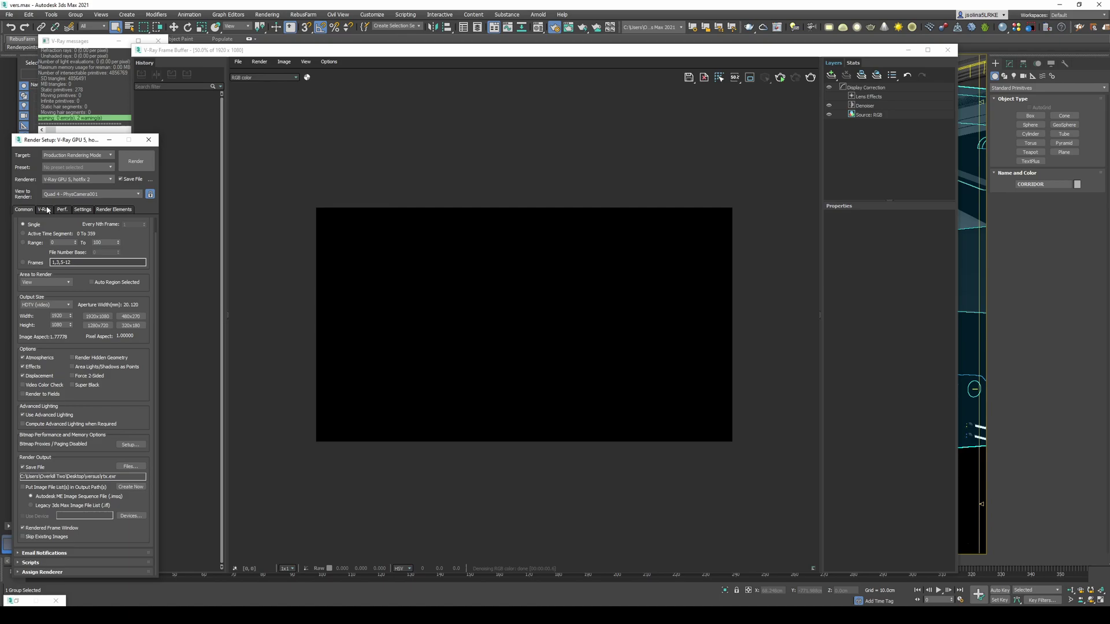
# Render the corridor with the RTX engine while watching GPU load in Task Manager.
pyautogui.click(46, 210)
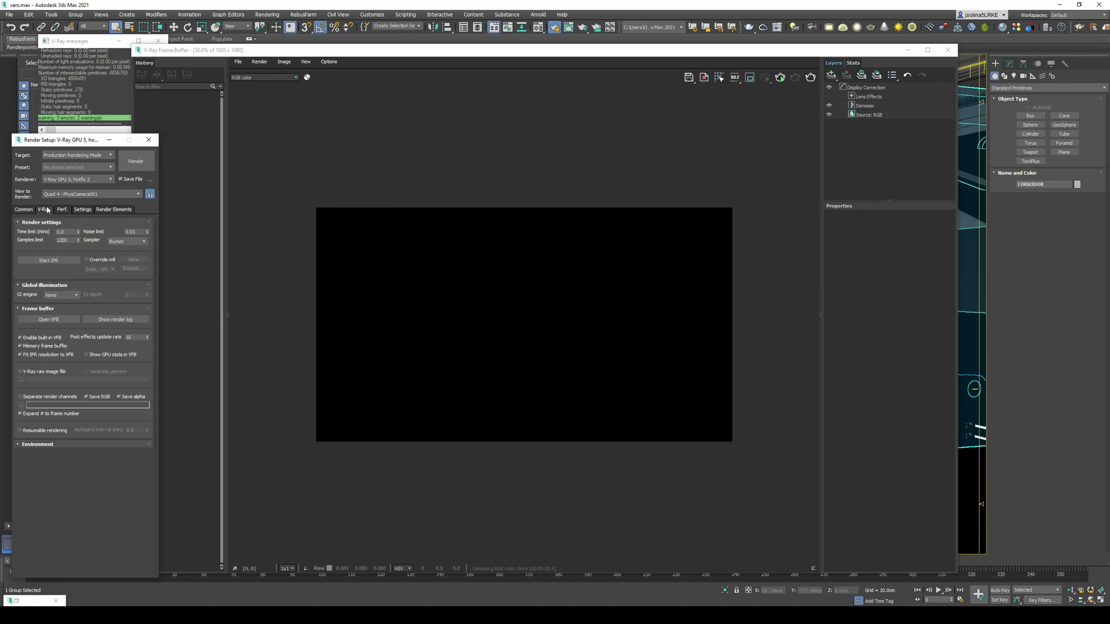
pyautogui.click(142, 166)
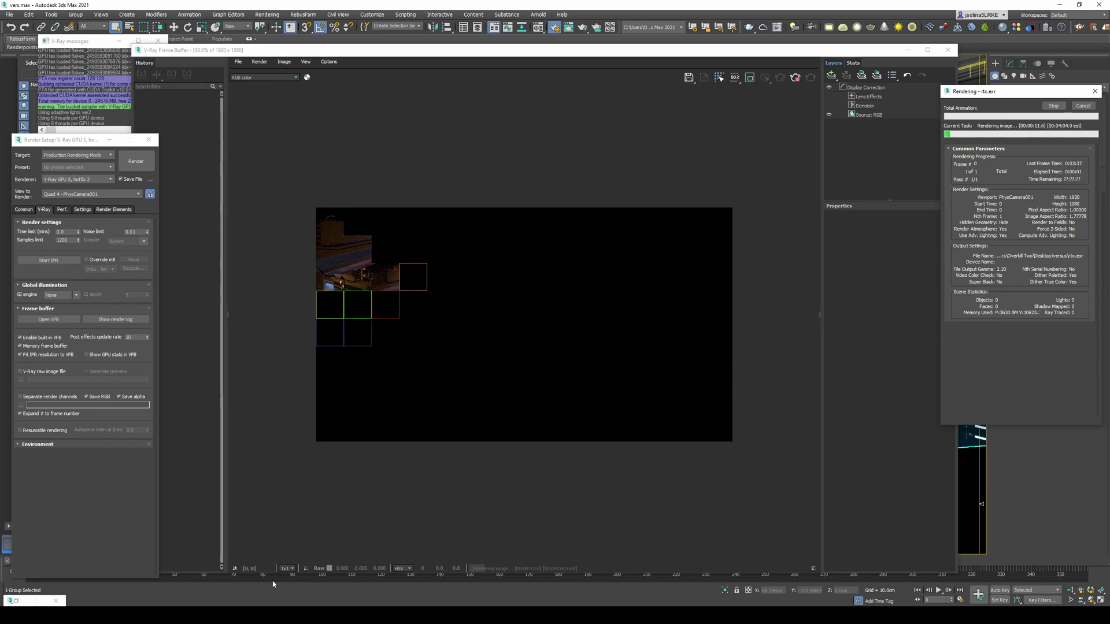
pyautogui.hotkey('ctrl', 'shift', 'Escape')
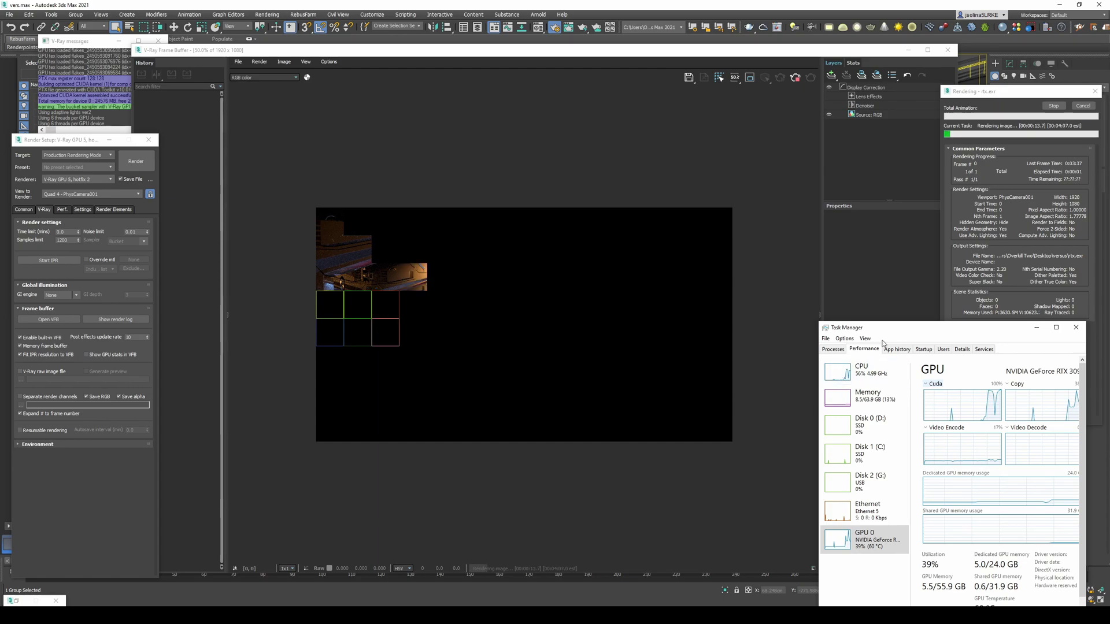
pyautogui.moveTo(889, 324); pyautogui.dragTo(894, 322)
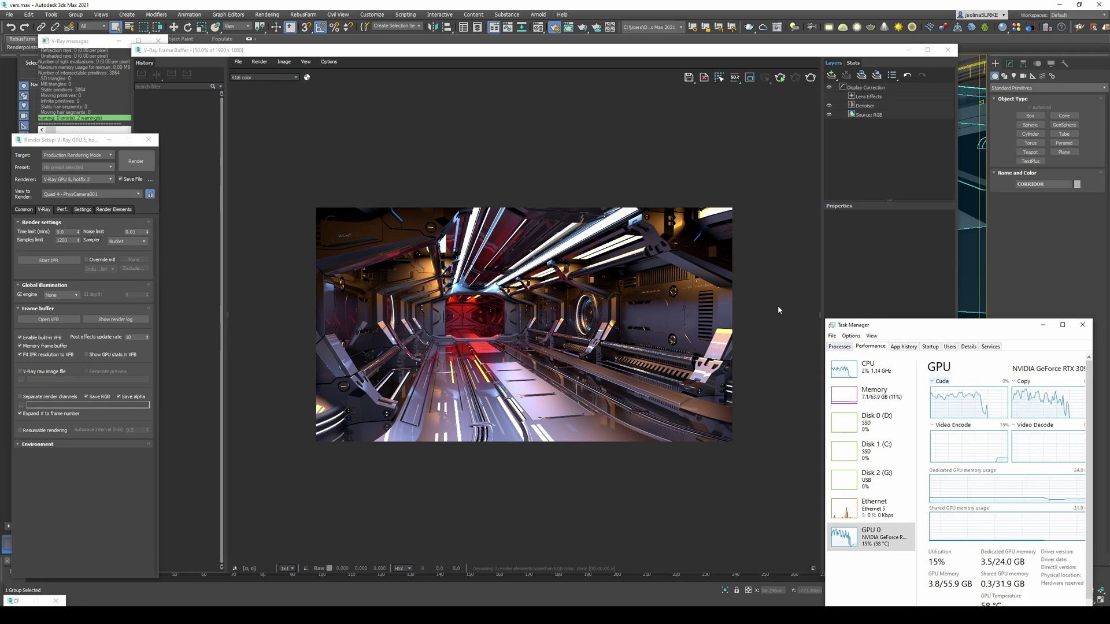
# Change the render output file to test.exr.
pyautogui.click(24, 209)
pyautogui.click(133, 468)
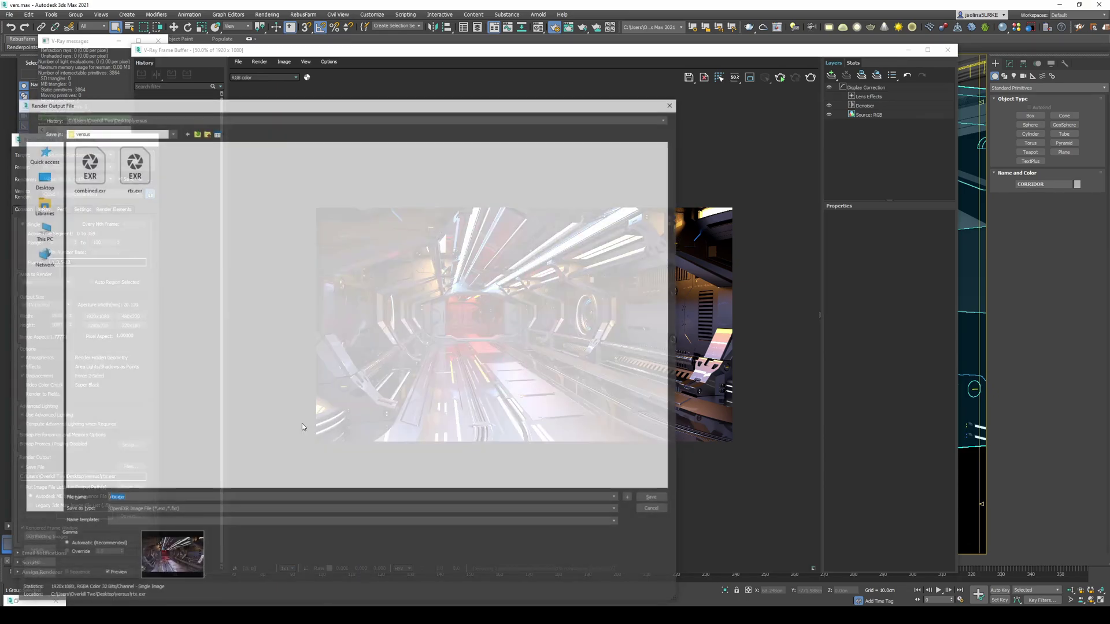
pyautogui.write('test')
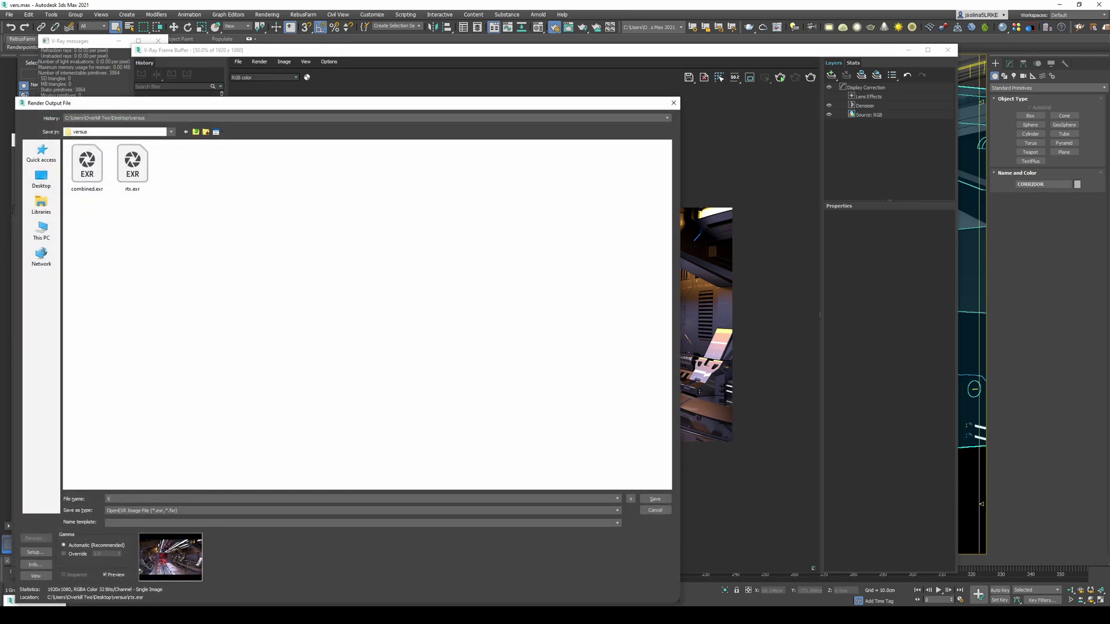
pyautogui.click(654, 499)
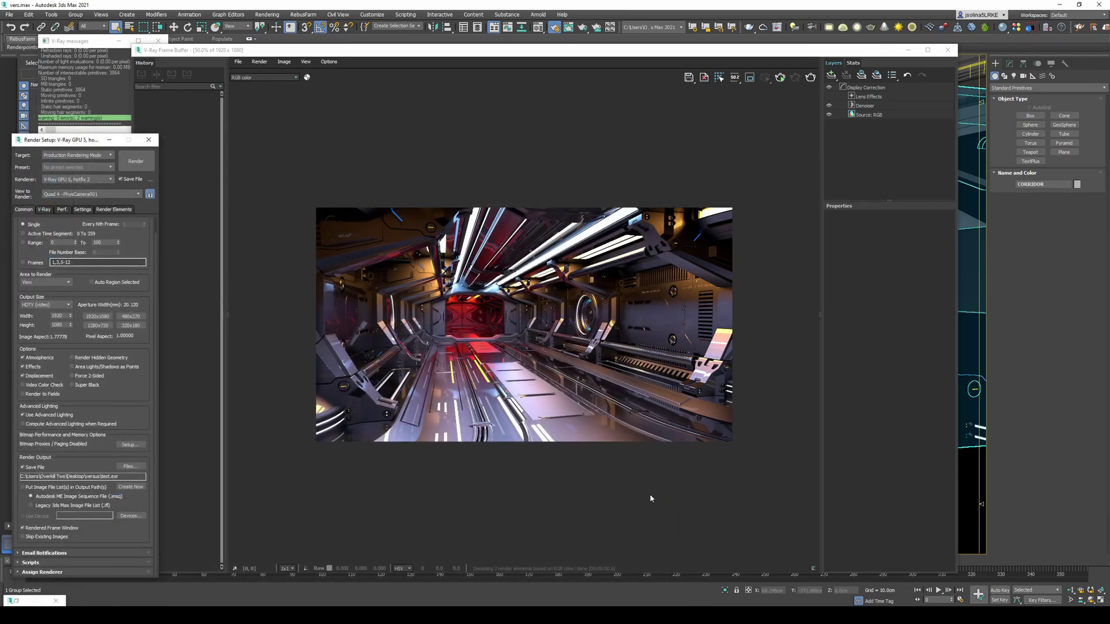
# Clear the V-Ray frame buffer image to black again.
pyautogui.click(329, 62)
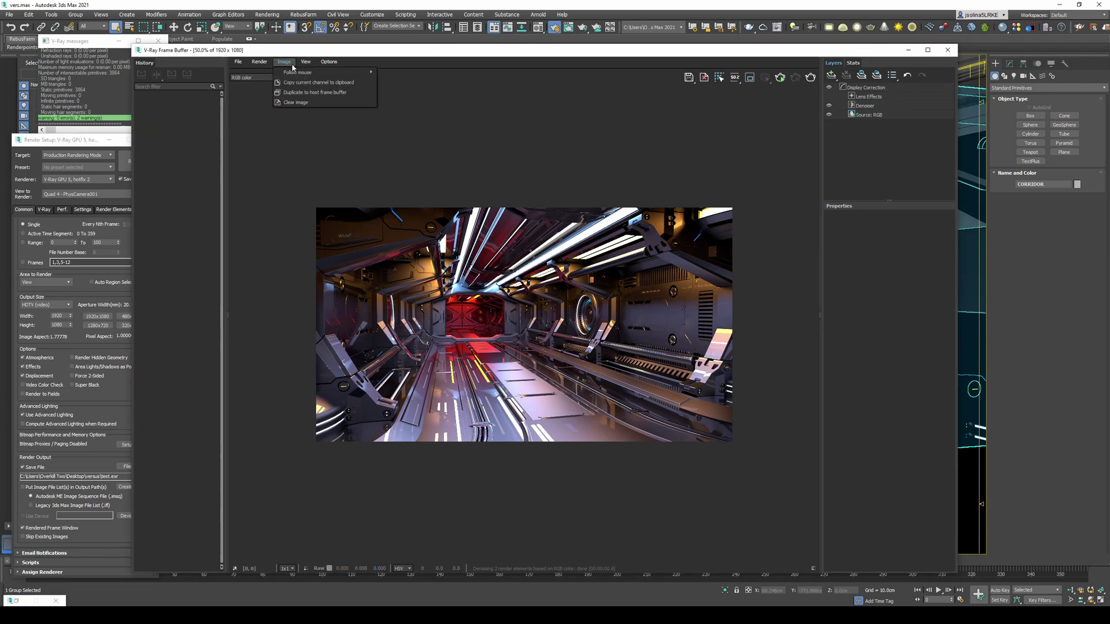
pyautogui.click(306, 105)
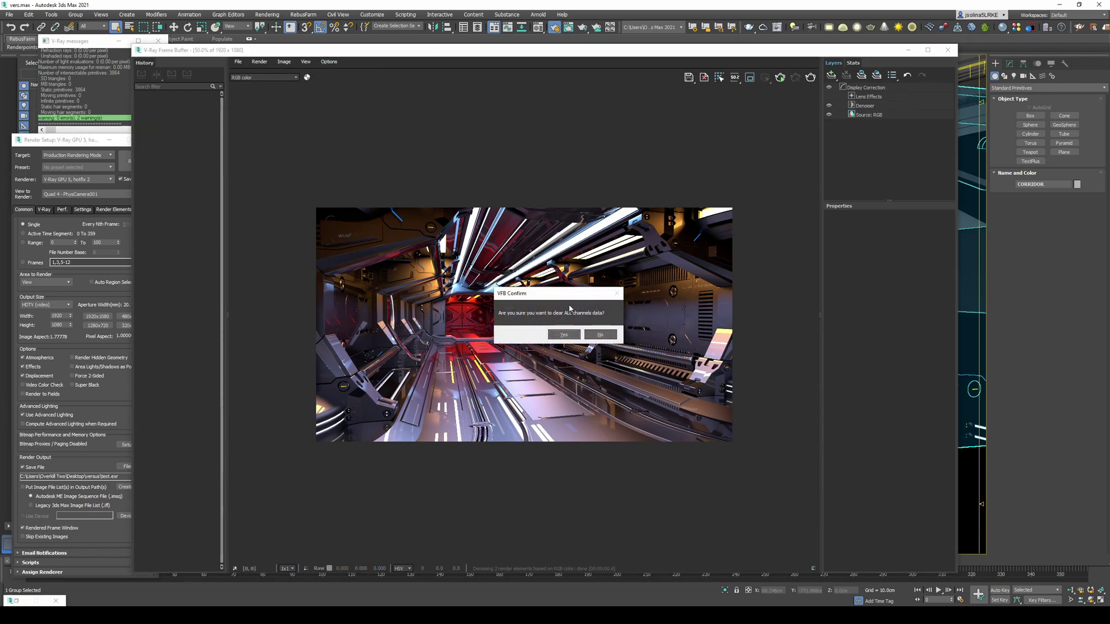
pyautogui.click(565, 334)
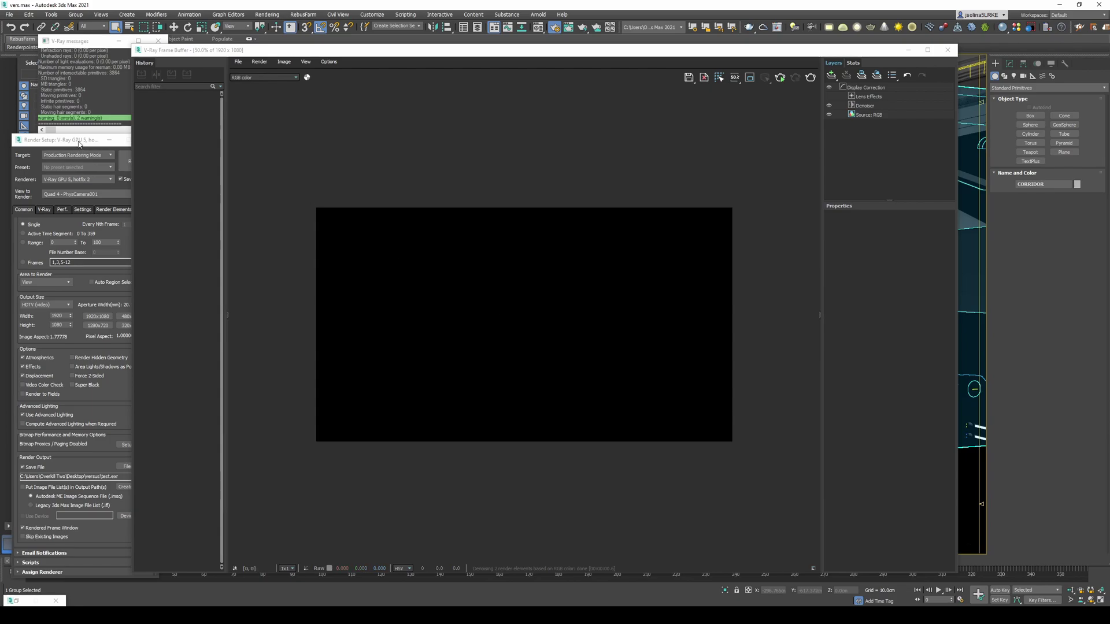
pyautogui.click(112, 147)
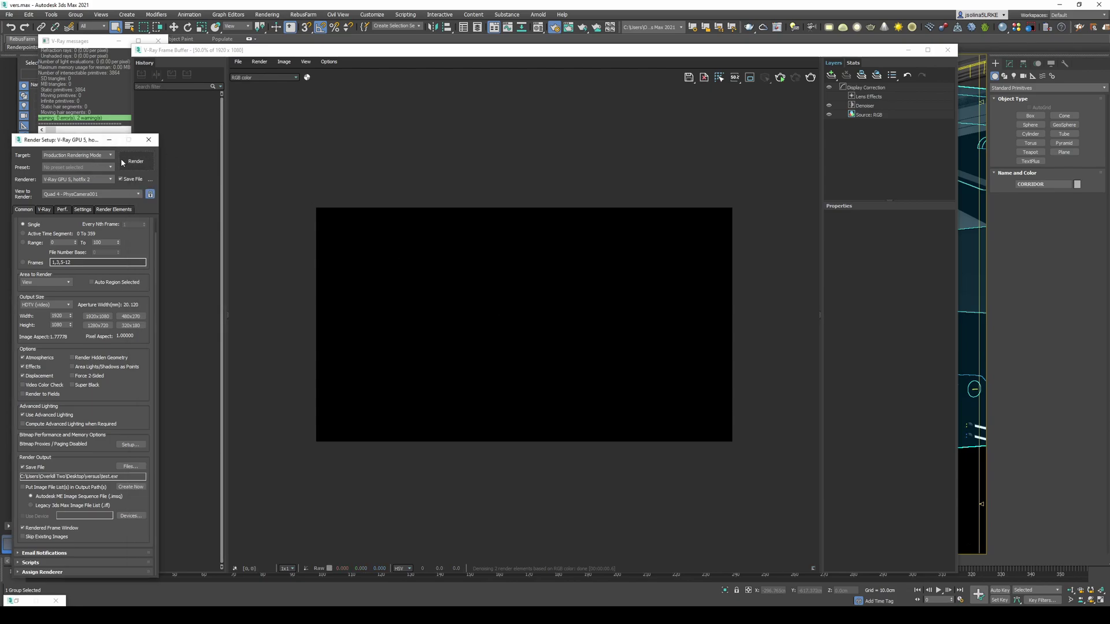
# Start rendering to test.exr and stop it after only a few tiles.
pyautogui.click(151, 165)
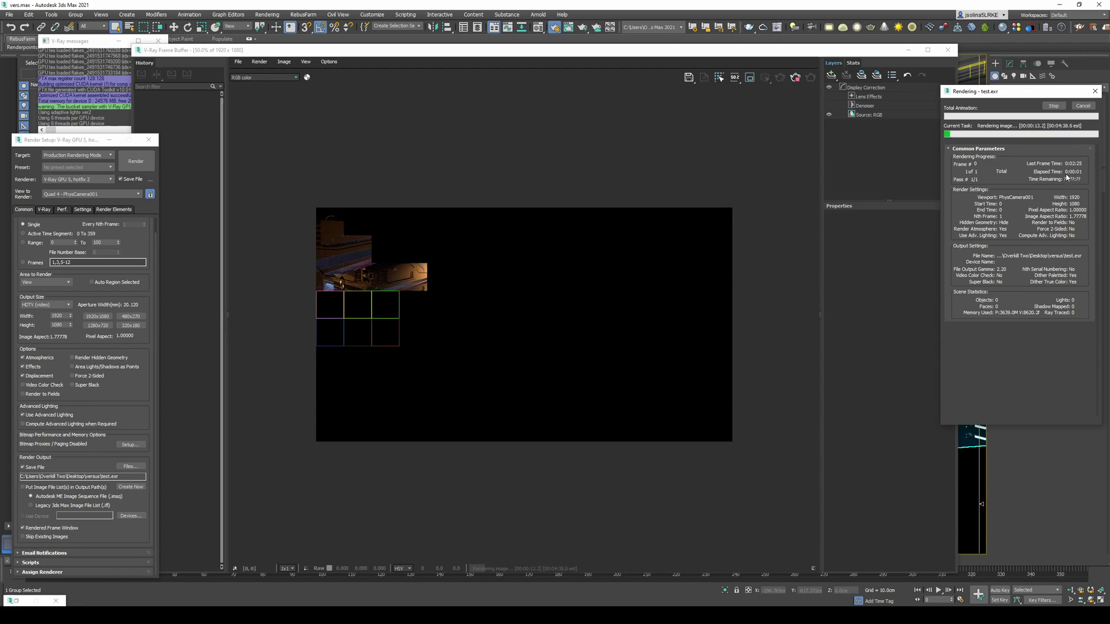
pyautogui.click(1052, 106)
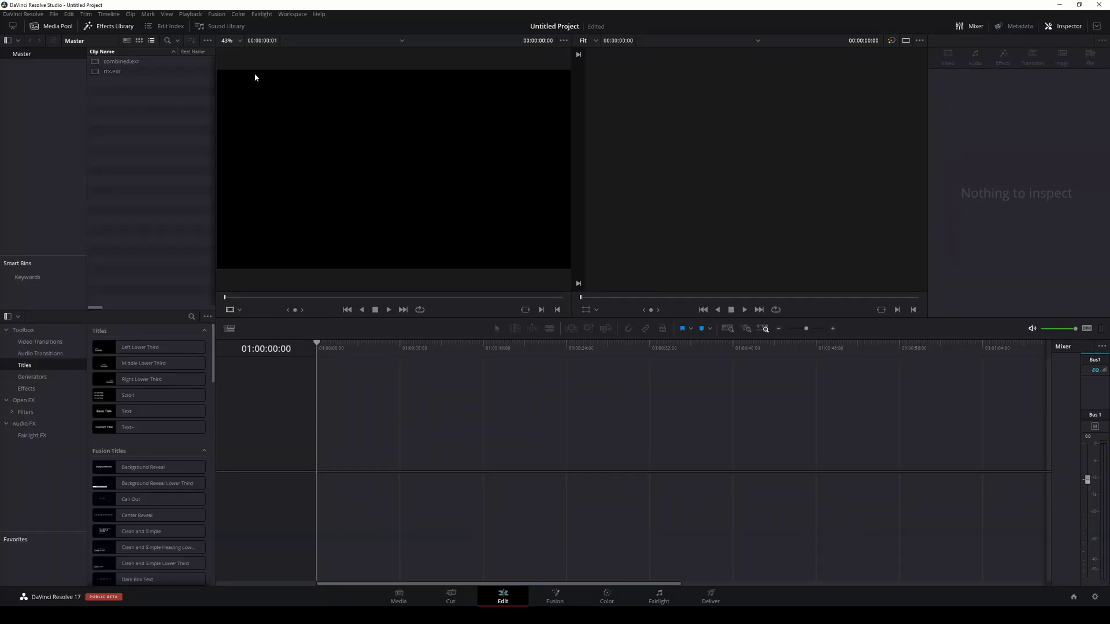
# Place combined.exr then rtx.exr on Timeline 1 and open the Color page.
pyautogui.moveTo(131, 66); pyautogui.dragTo(324, 457)
pyautogui.moveTo(113, 71); pyautogui.dragTo(347, 443)
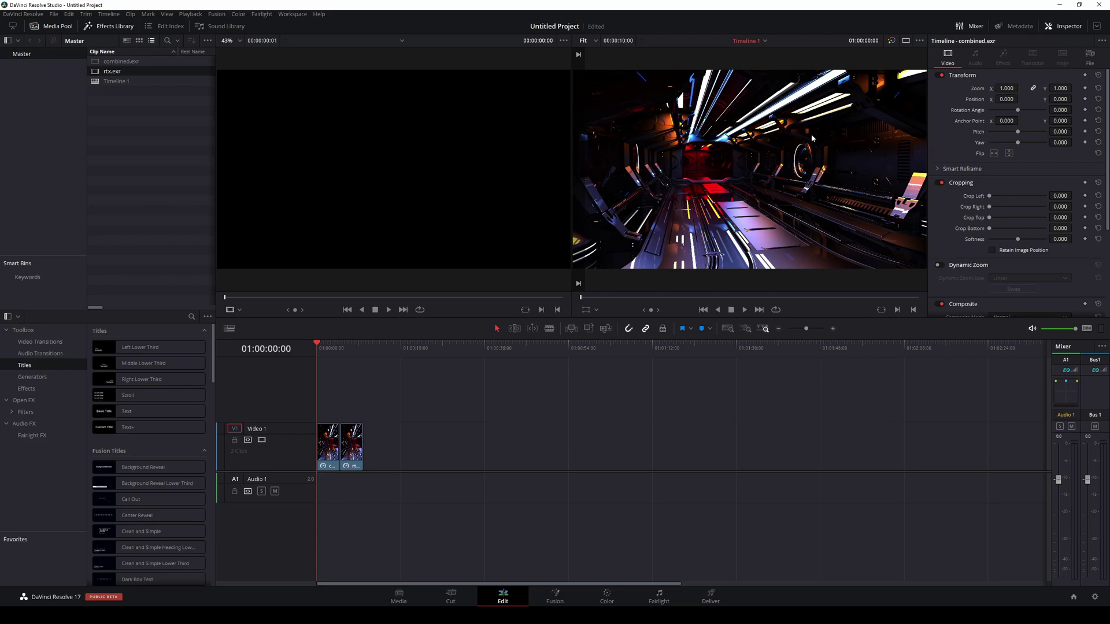
pyautogui.scroll(-2, 812, 138)
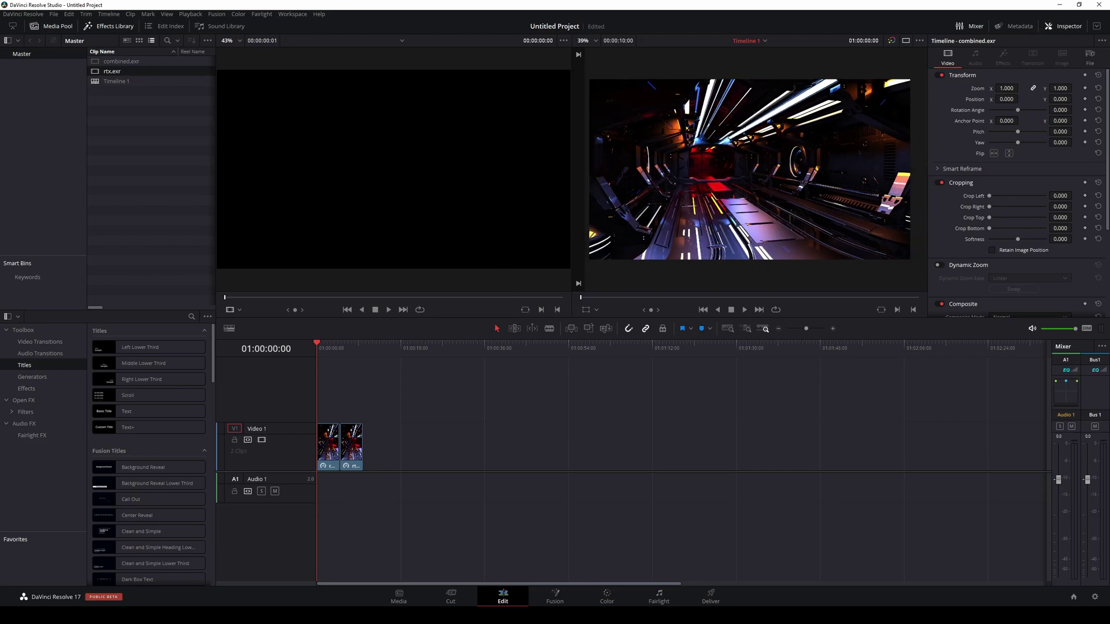
pyautogui.click(607, 595)
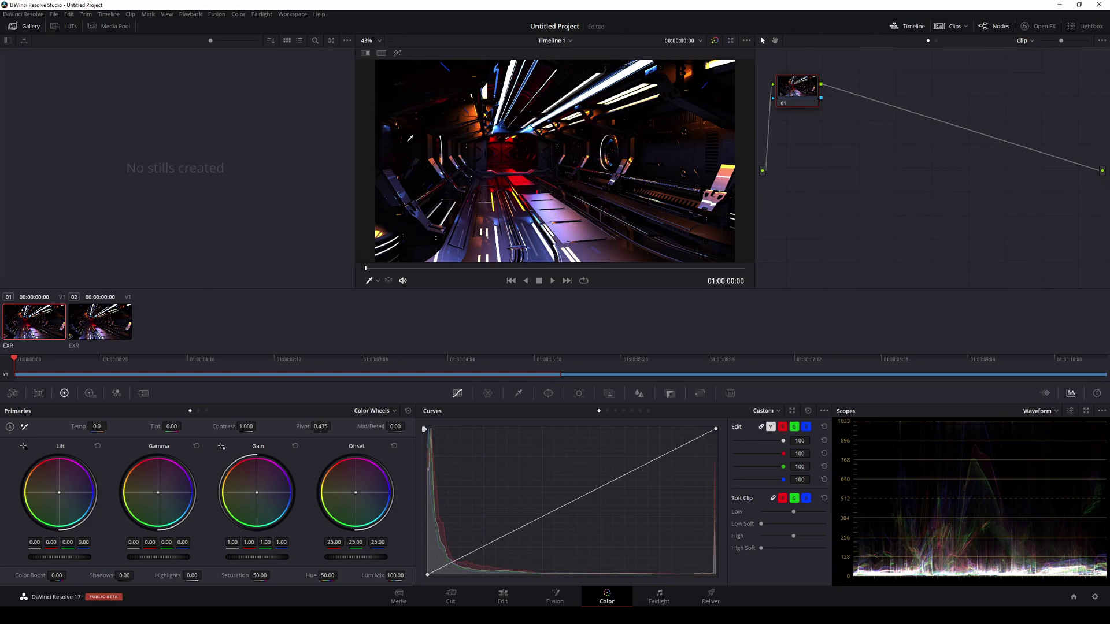
# Apply the VFX IO 'Linear to ARRI LogC' LUT to node 01 of the first corridor clip.
pyautogui.rightClick(806, 93)
pyautogui.moveTo(832, 187)
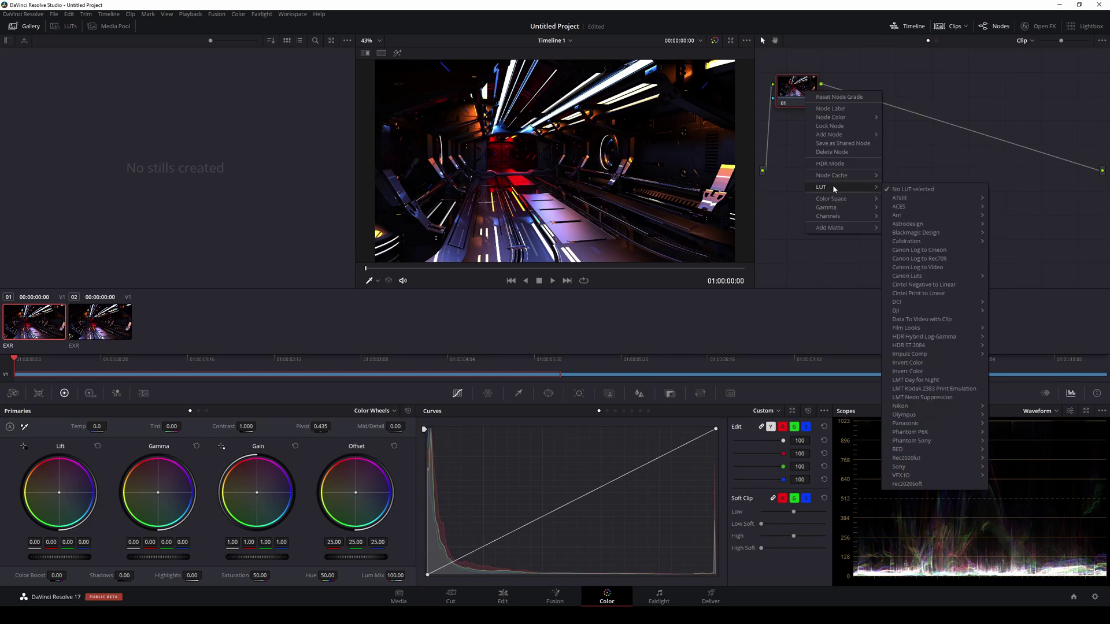
pyautogui.moveTo(926, 475)
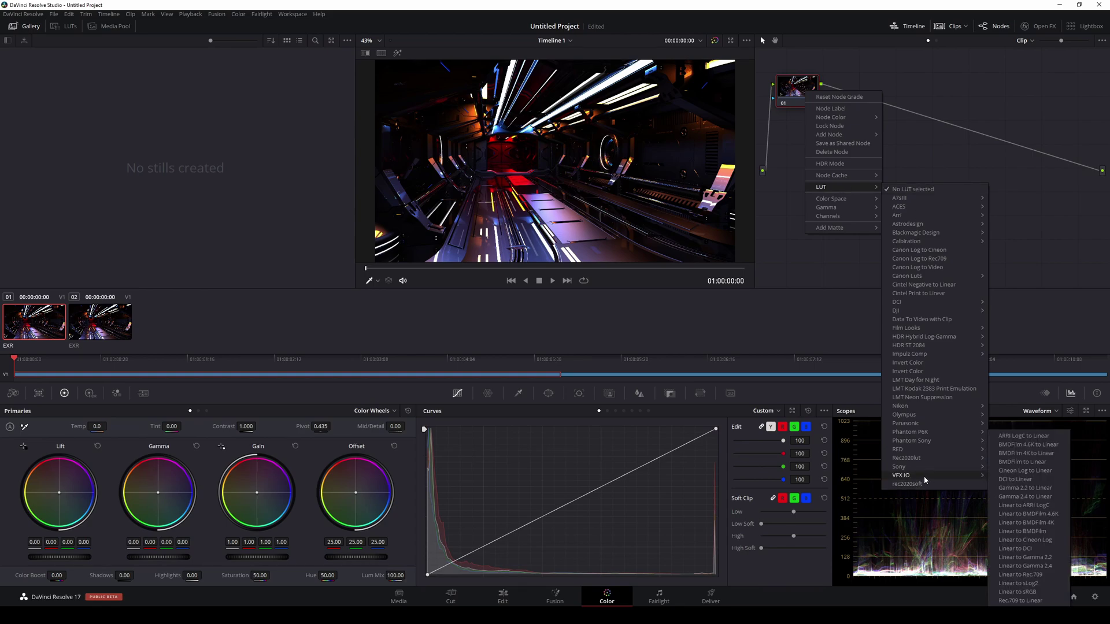
pyautogui.click(1044, 506)
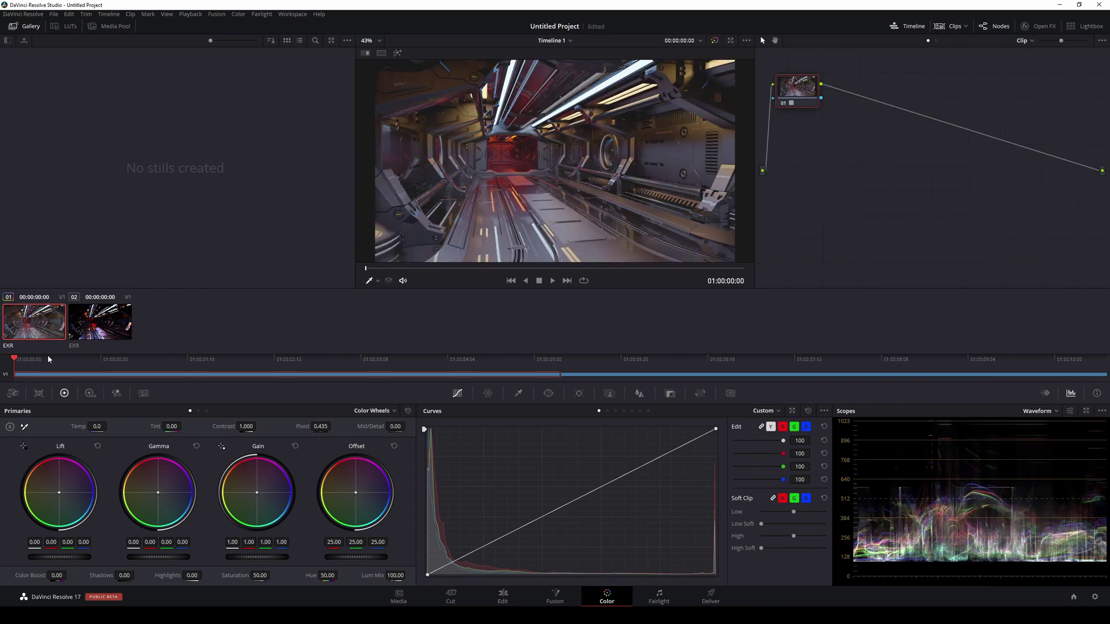
# Add a serial node to clip 02, apply a LUT to it, and compare it against clip 01.
pyautogui.click(97, 336)
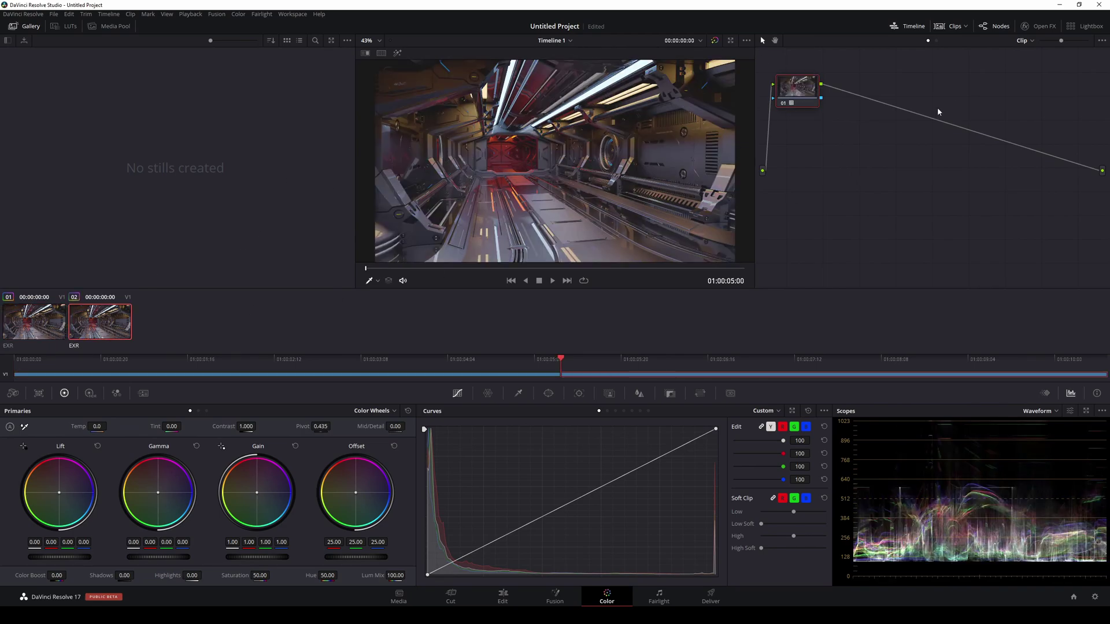
pyautogui.hotkey('alt', 's')
pyautogui.rightClick(859, 92)
pyautogui.moveTo(882, 189)
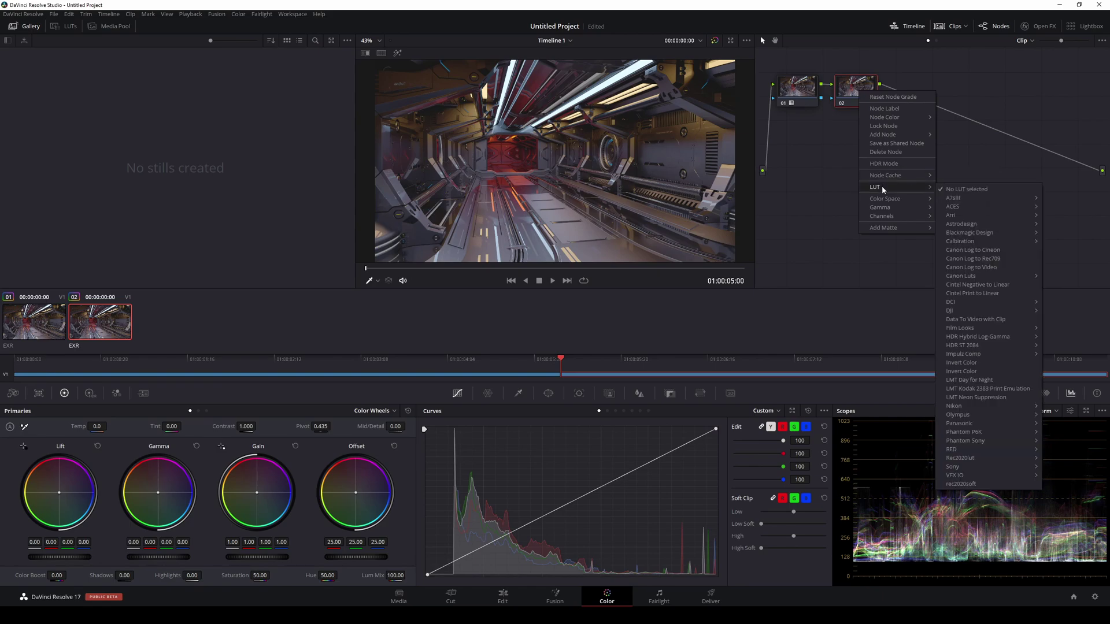
pyautogui.click(959, 215)
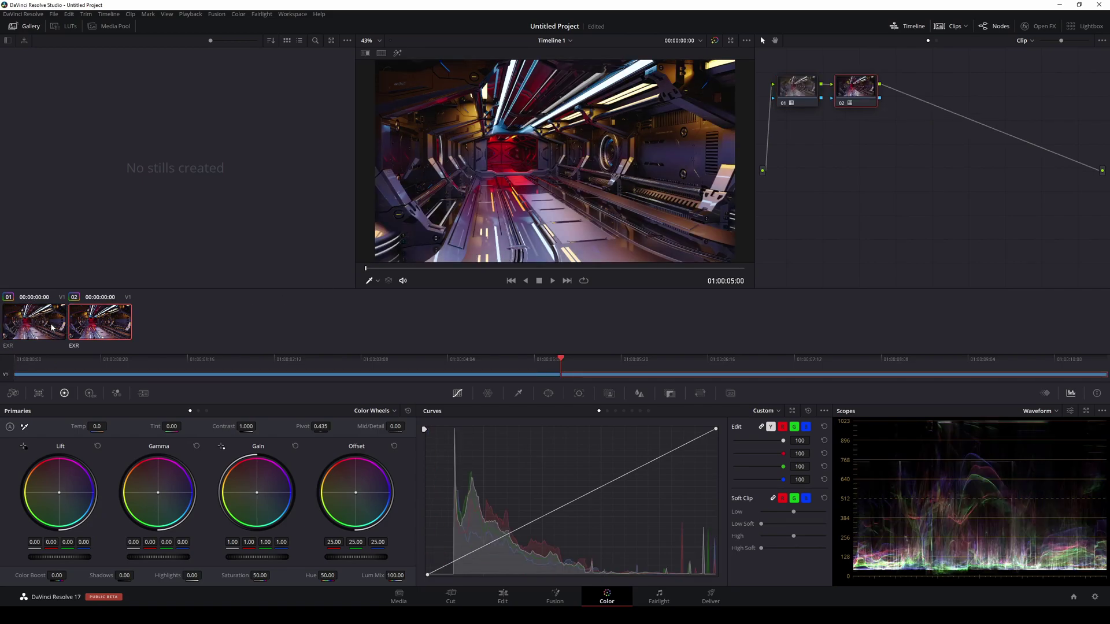
pyautogui.click(18, 319)
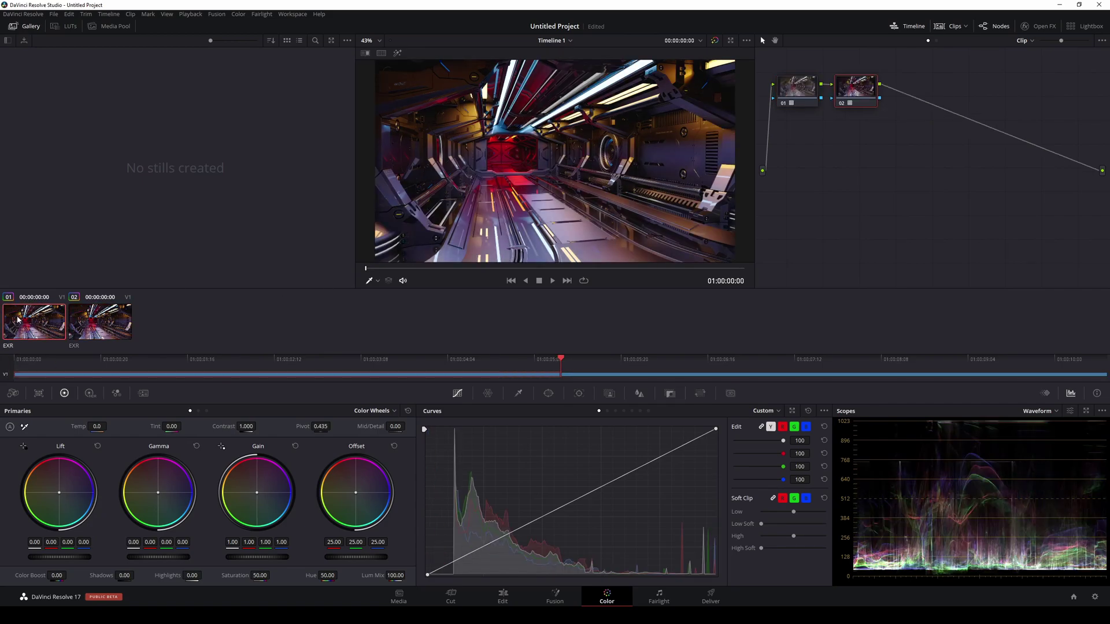
pyautogui.click(108, 325)
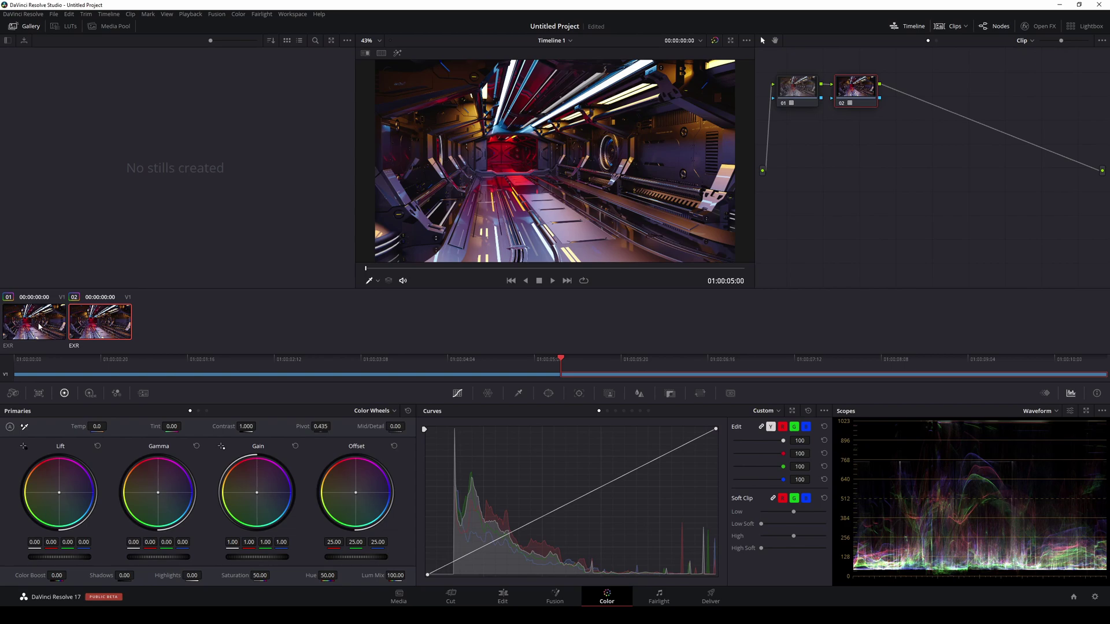
pyautogui.click(503, 595)
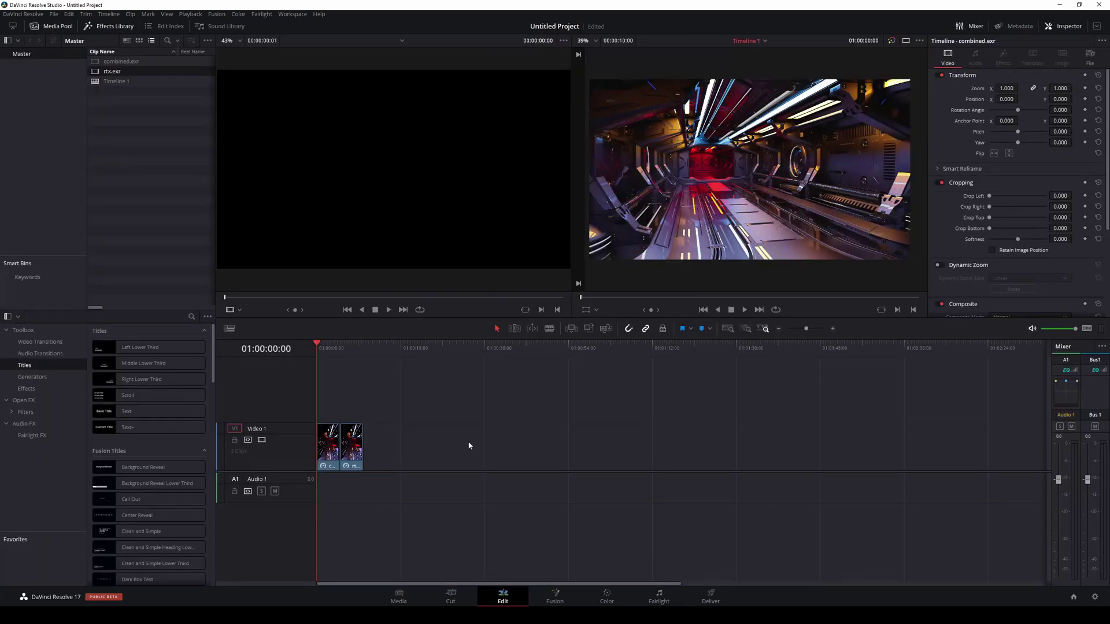
pyautogui.keyDown('alt'); pyautogui.scroll(3, 352, 451); pyautogui.keyUp('alt')
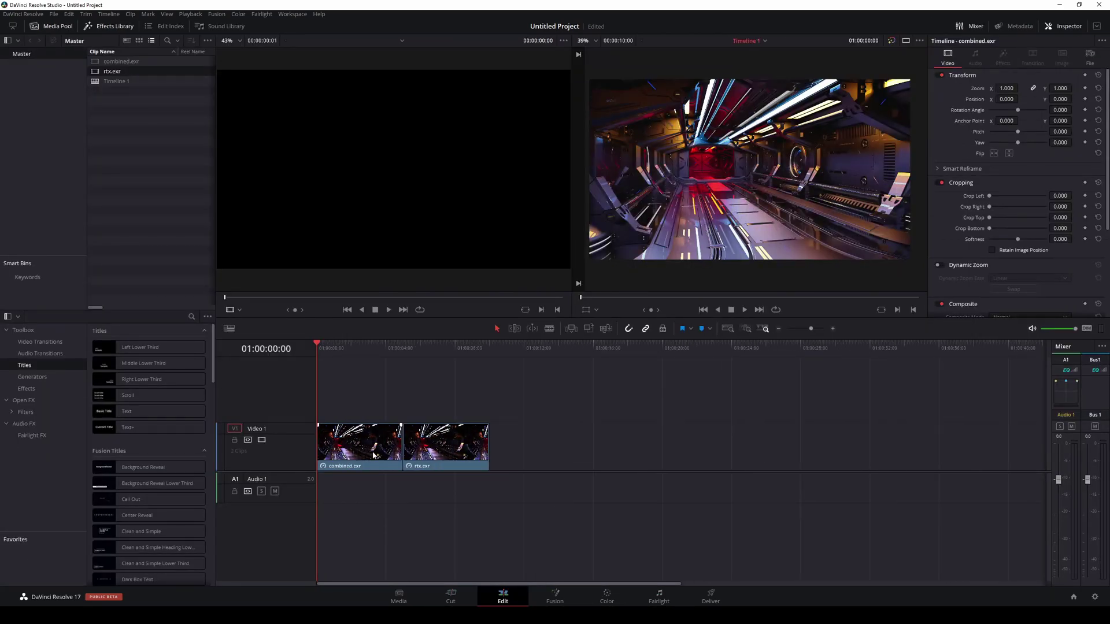
pyautogui.click(606, 595)
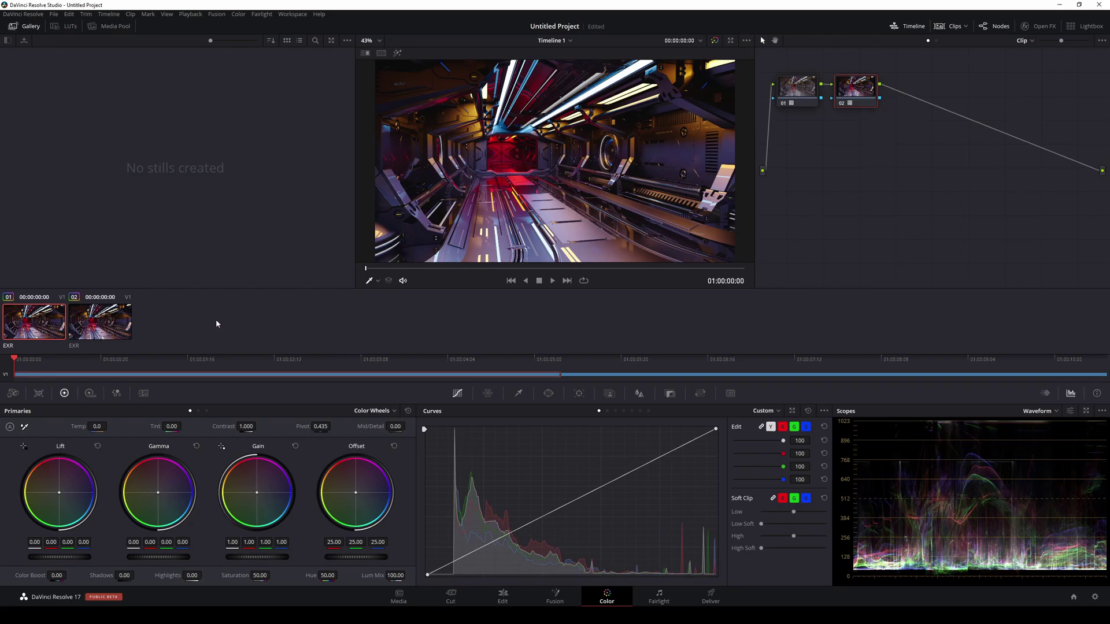
pyautogui.hotkey('ctrl', 'f')
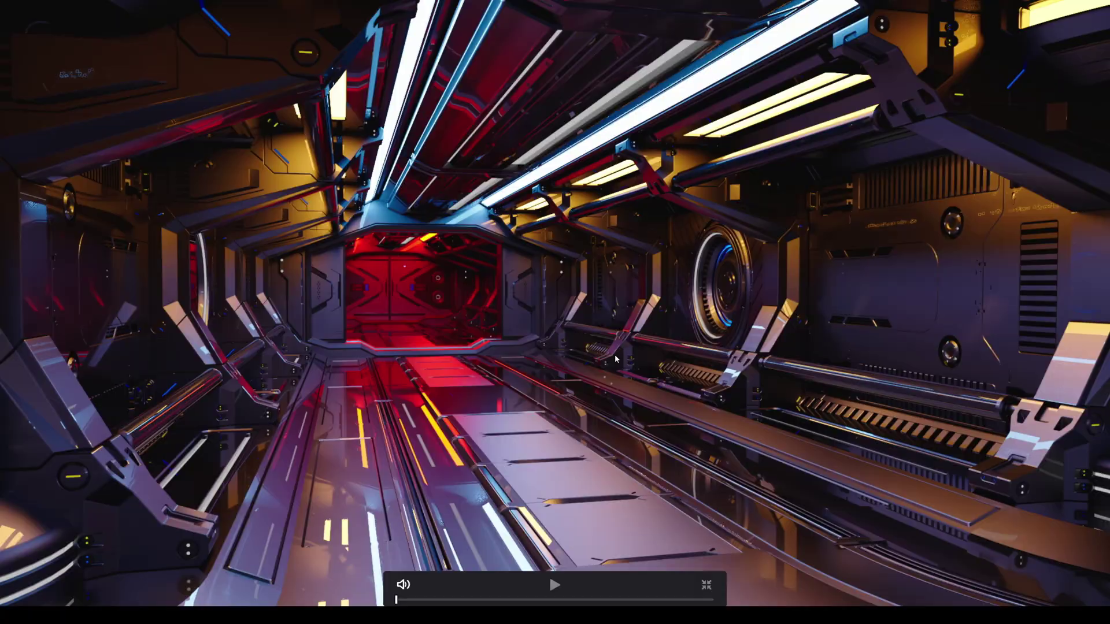
pyautogui.hotkey('ctrl', 'f')
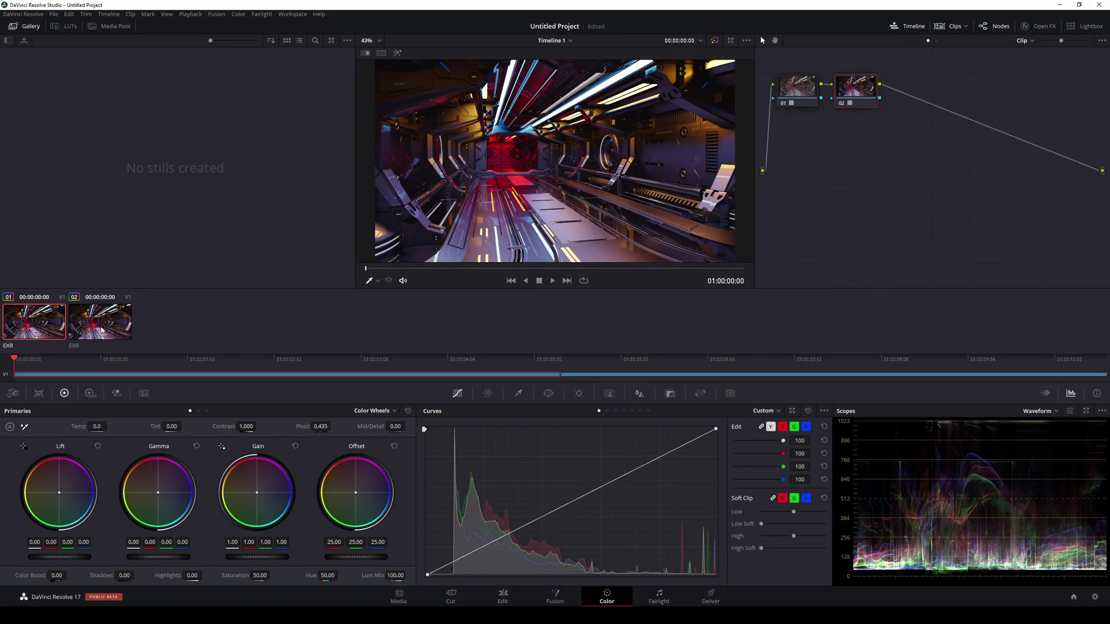
pyautogui.click(101, 330)
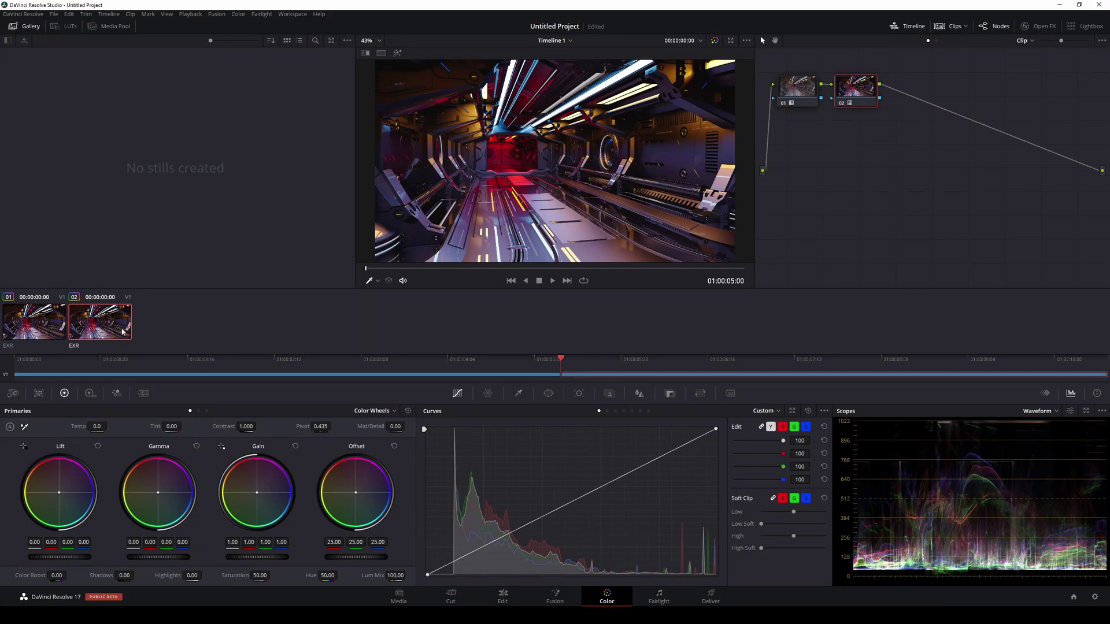
pyautogui.hotkey('ctrl', 'f')
pyautogui.hotkey('ctrl', 'f')
pyautogui.click(25, 317)
pyautogui.click(99, 321)
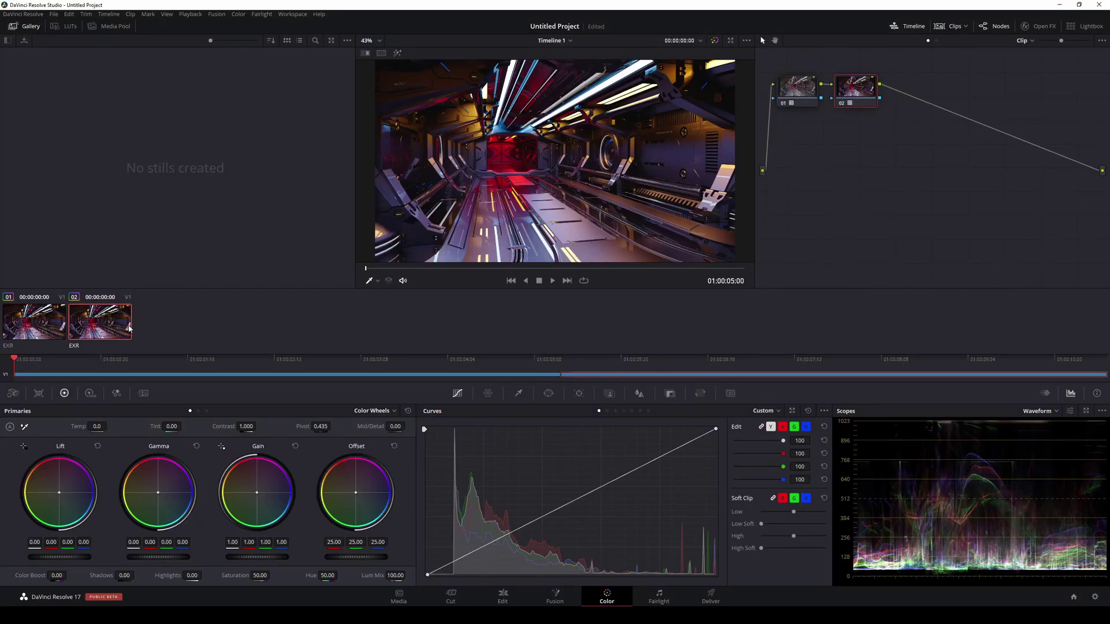
pyautogui.click(34, 321)
pyautogui.click(100, 323)
pyautogui.click(35, 321)
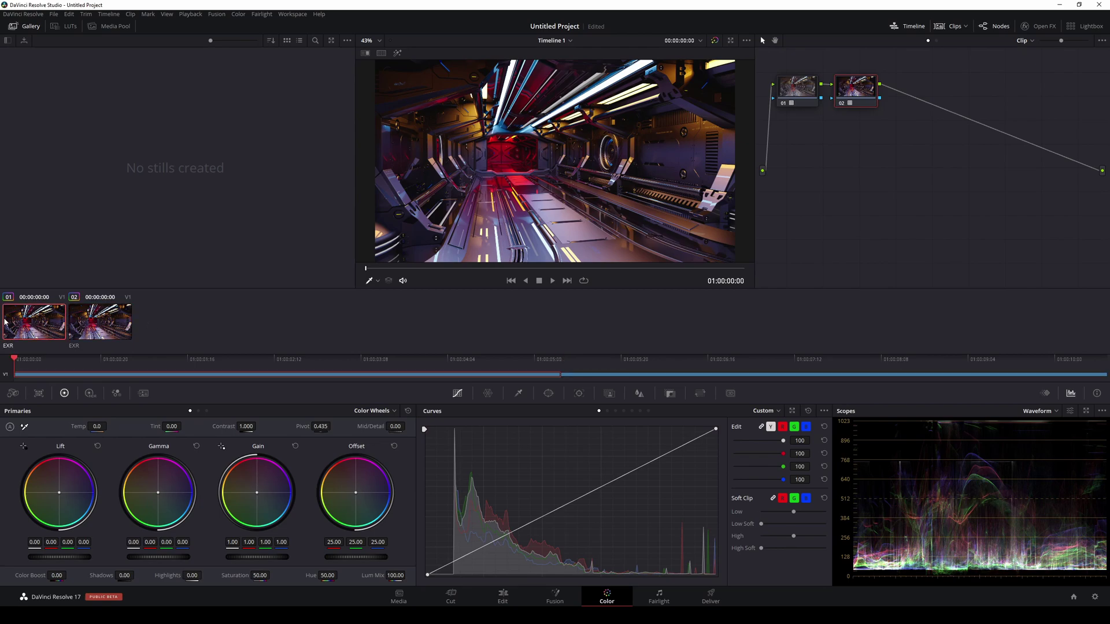
pyautogui.click(100, 326)
pyautogui.click(4, 324)
# Widen the viewer by shrinking the gallery, then step between clips, ending on the second clip.
pyautogui.scroll(1, 555, 208)
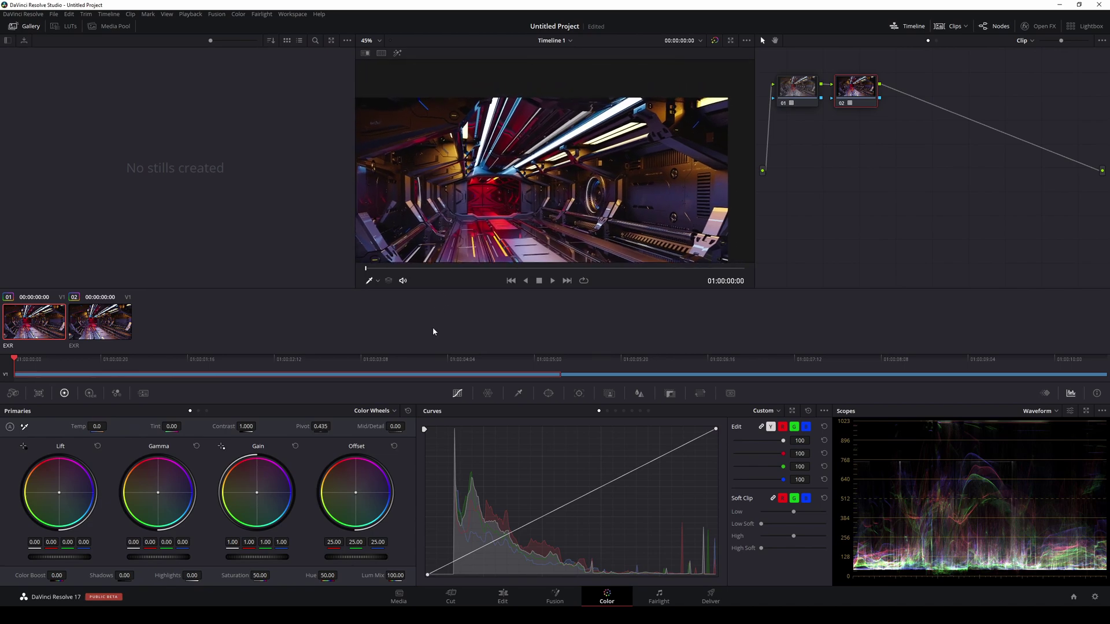
pyautogui.moveTo(354, 218); pyautogui.dragTo(224, 218)
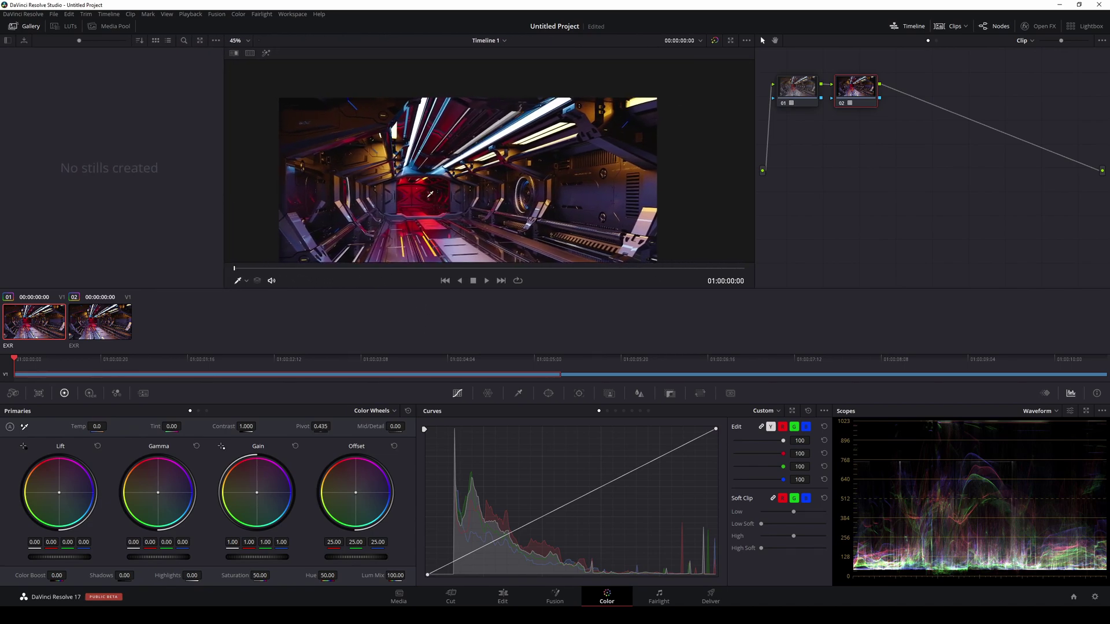
pyautogui.press('Down')
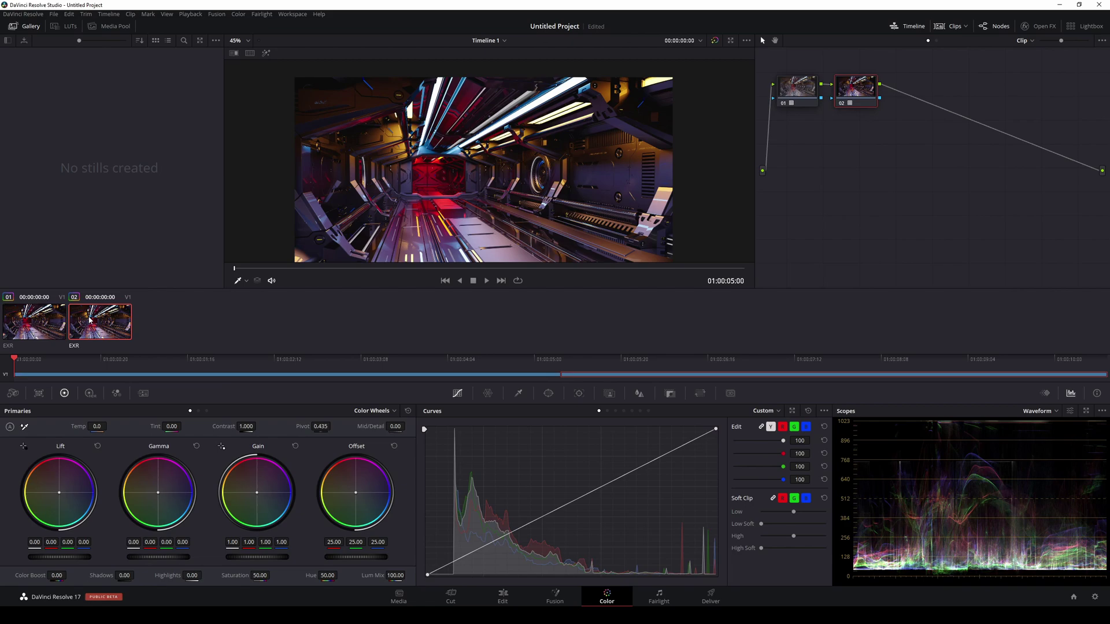
pyautogui.press('Up')
pyautogui.press('Down')
pyautogui.click(115, 323)
# Zoom in on the floor stripes and compare both clips at the same zoom.
pyautogui.scroll(8, 408, 246)
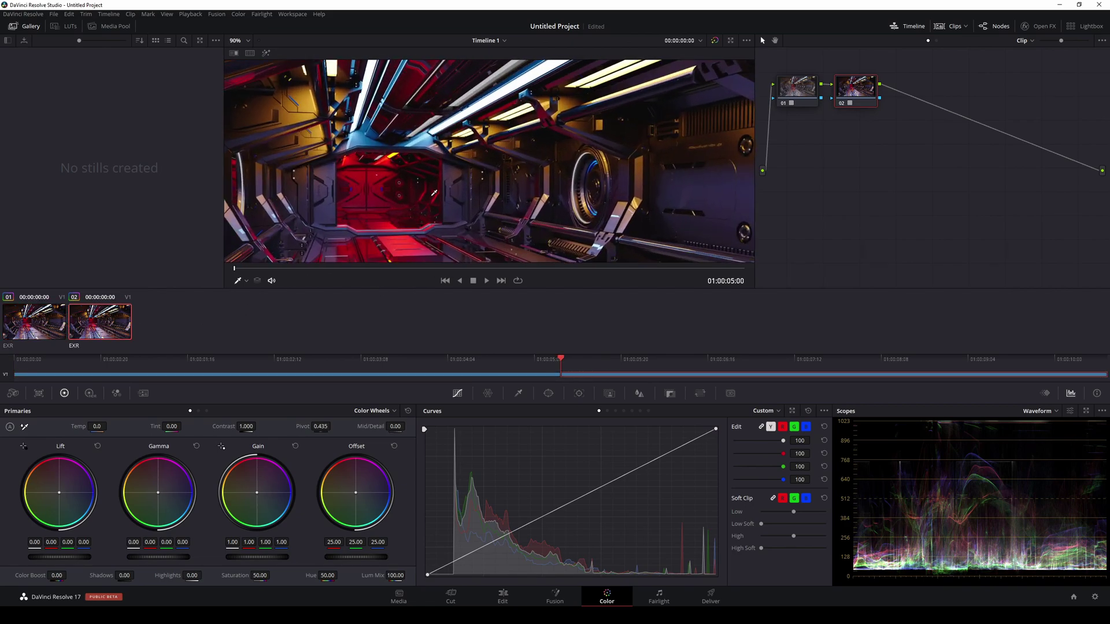
pyautogui.scroll(5, 398, 188)
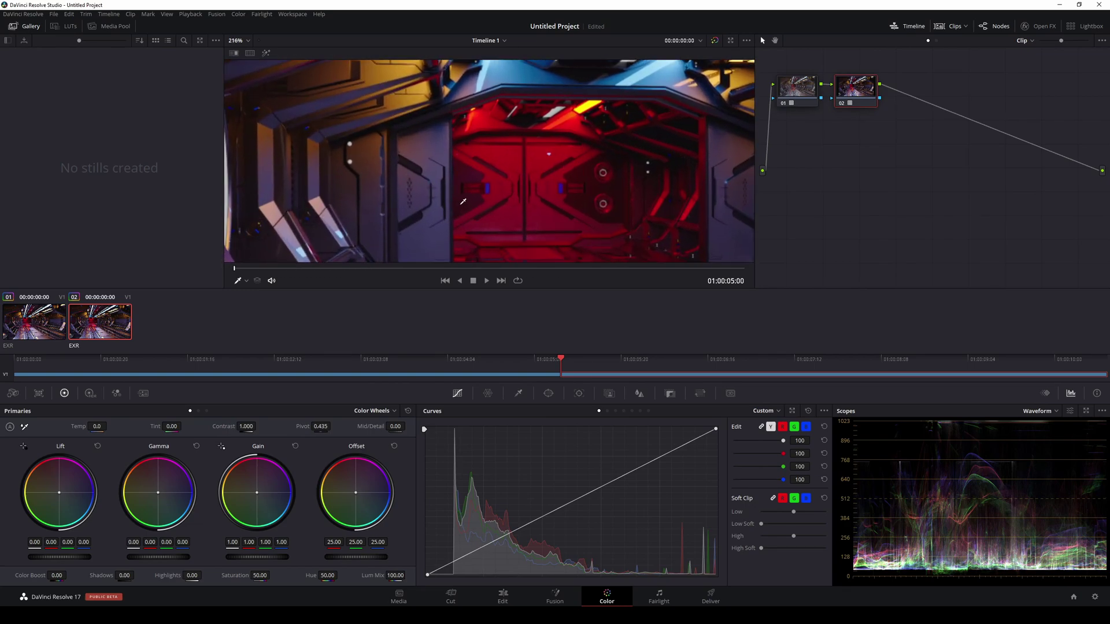
pyautogui.moveTo(511, 205)
pyautogui.mouseDown(button='middle')
pyautogui.moveTo(590, 141)
pyautogui.moveTo(566, 92)
pyautogui.moveTo(605, 133)
pyautogui.moveTo(498, 204)
pyautogui.mouseUp(button='middle')
pyautogui.scroll(-1, 499, 204)
pyautogui.click(32, 321)
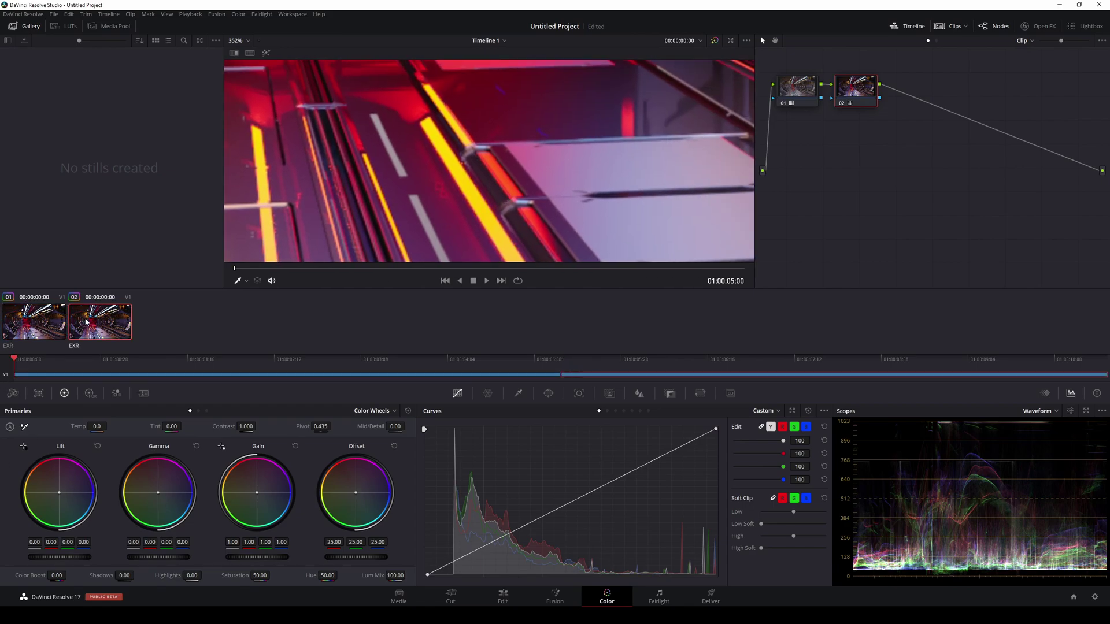
pyautogui.click(115, 318)
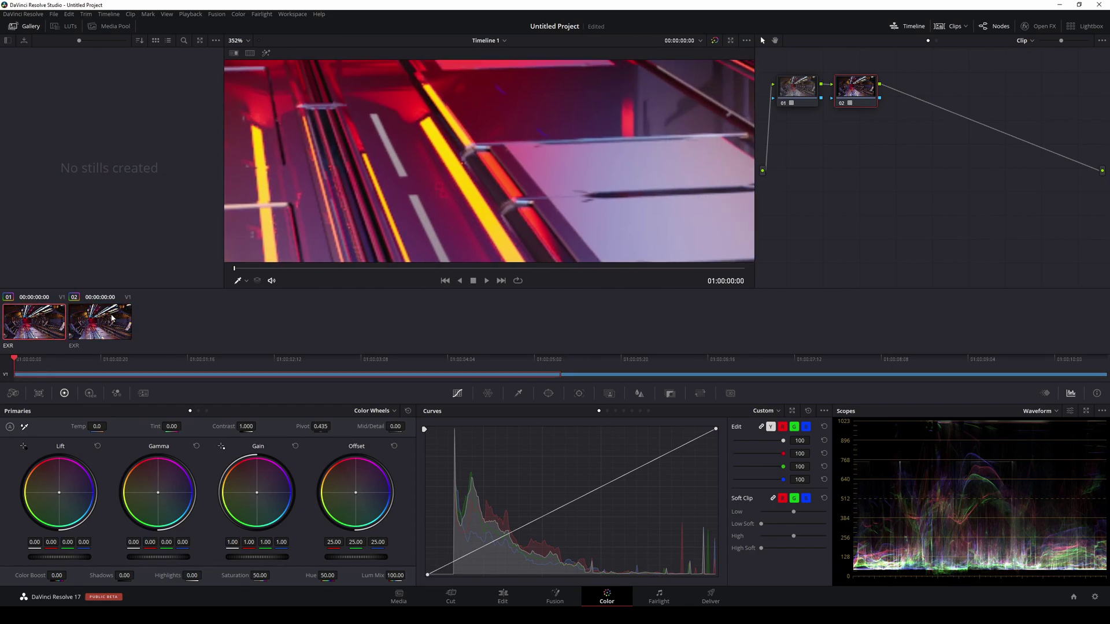
pyautogui.scroll(-4, 738, 182)
pyautogui.scroll(-5, 738, 182)
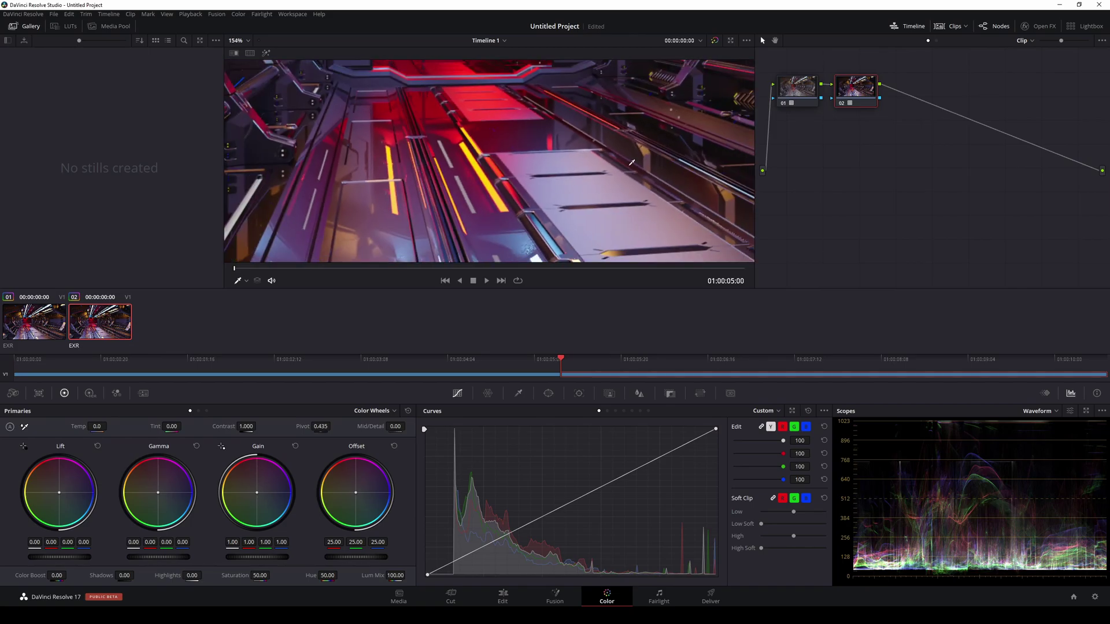
# Recentre the corridor image and check the frame full screen, then return to the Color page.
pyautogui.hotkey('ctrl', 'f')
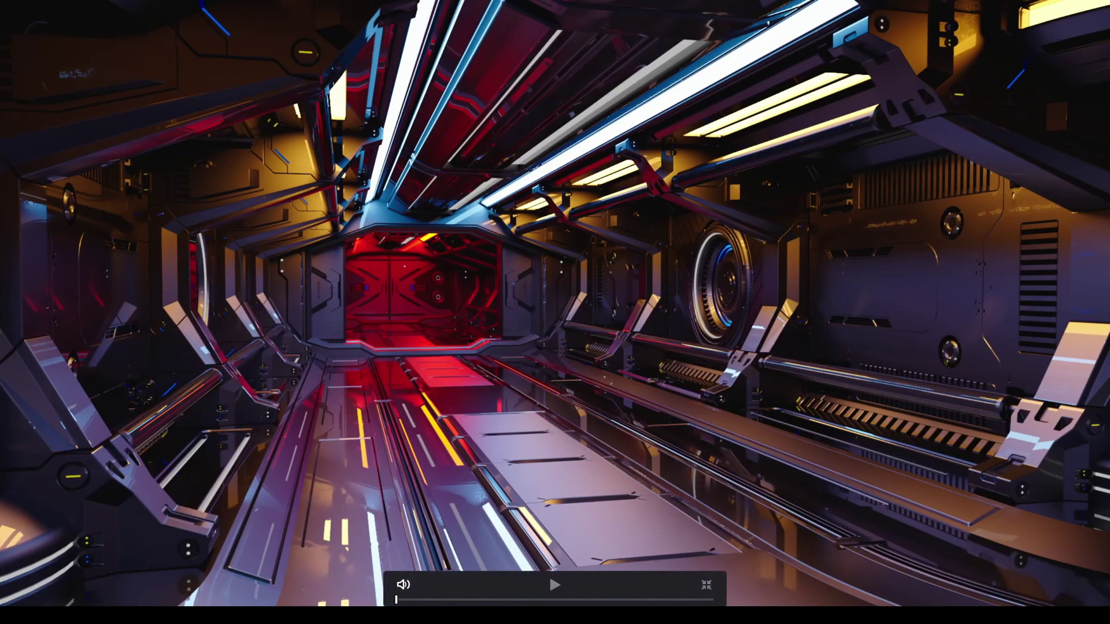
pyautogui.press('Escape')
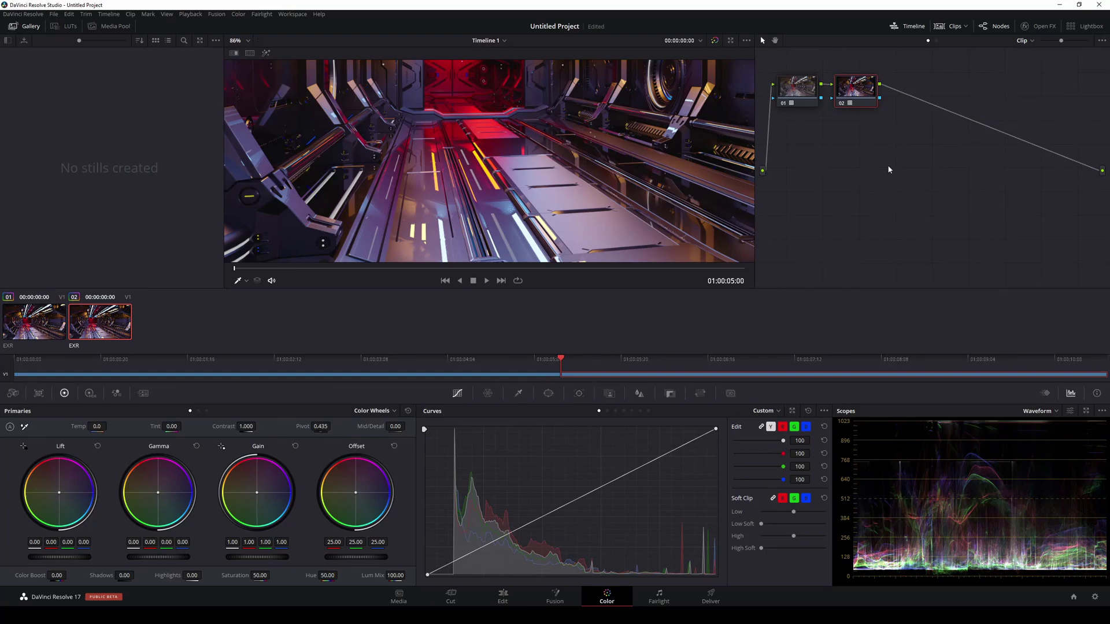
pyautogui.scroll(-5, 538, 160)
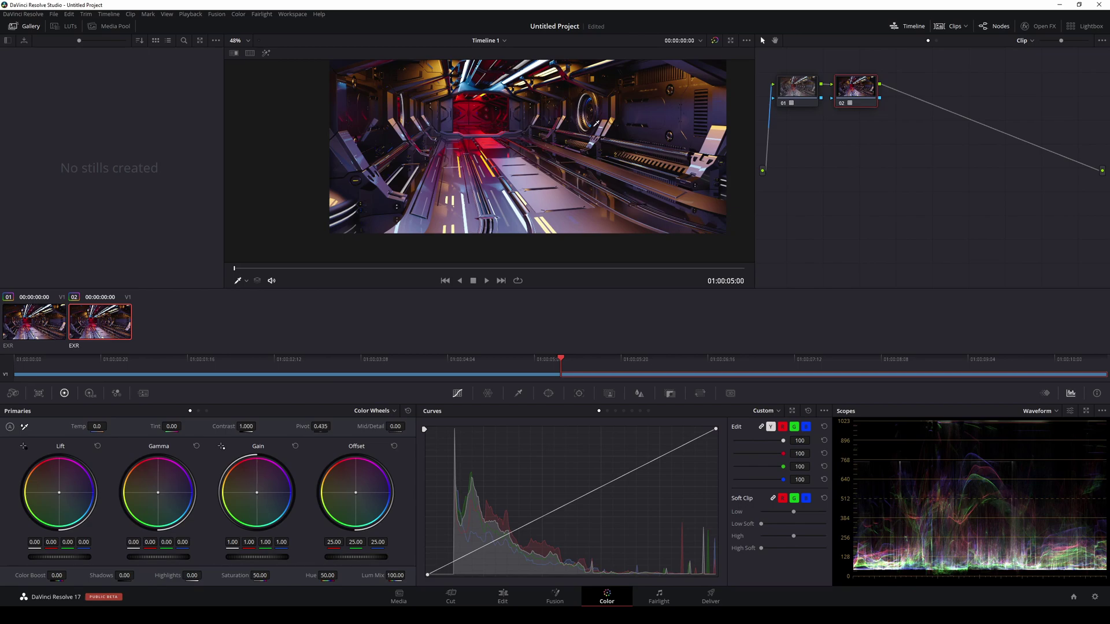
pyautogui.moveTo(587, 104); pyautogui.dragTo(577, 148, button='middle')
pyautogui.scroll(-1, 607, 143)
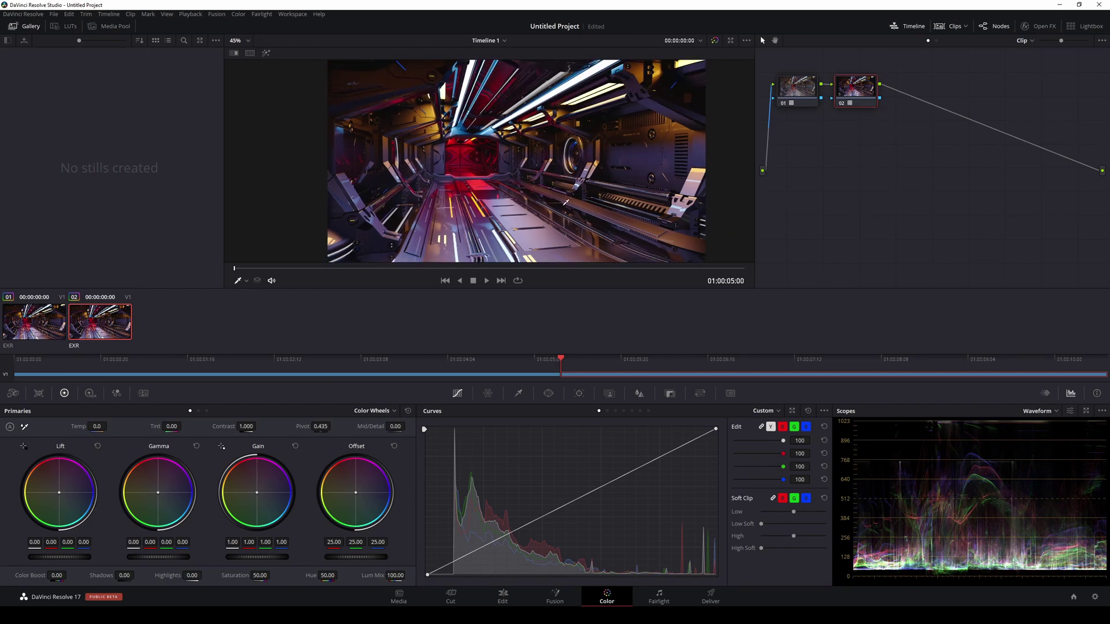
pyautogui.hotkey('ctrl', 'f')
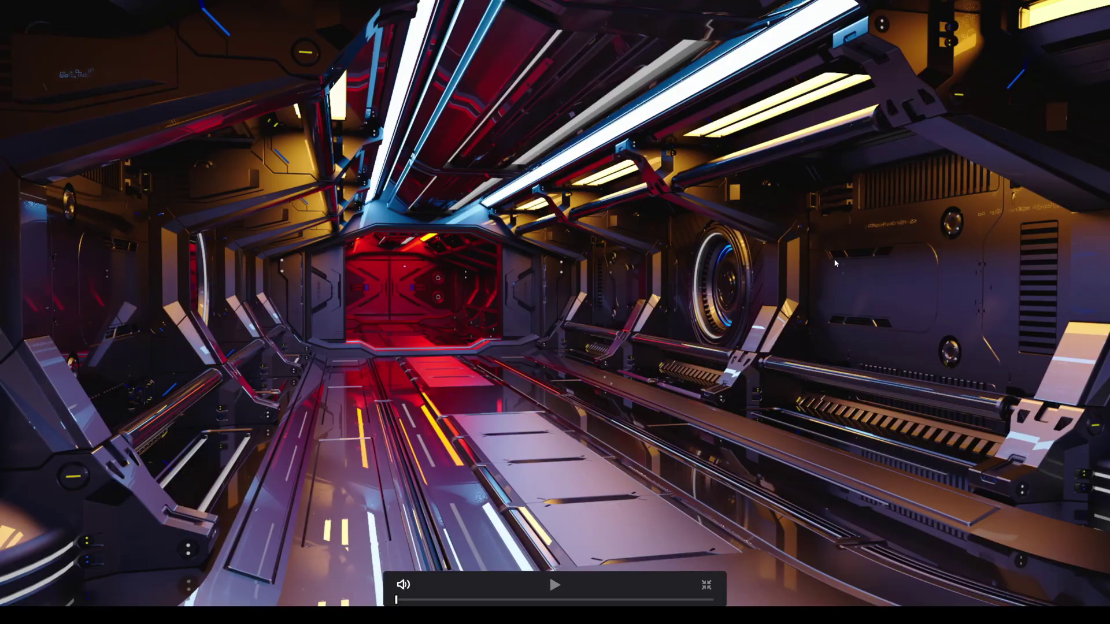
pyautogui.press('Escape')
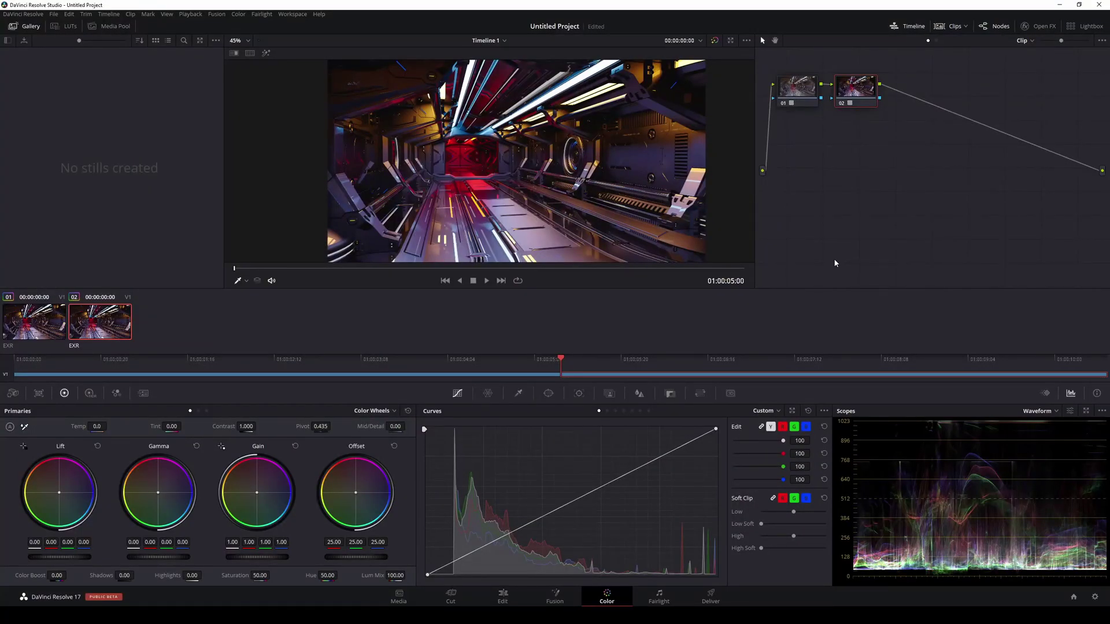